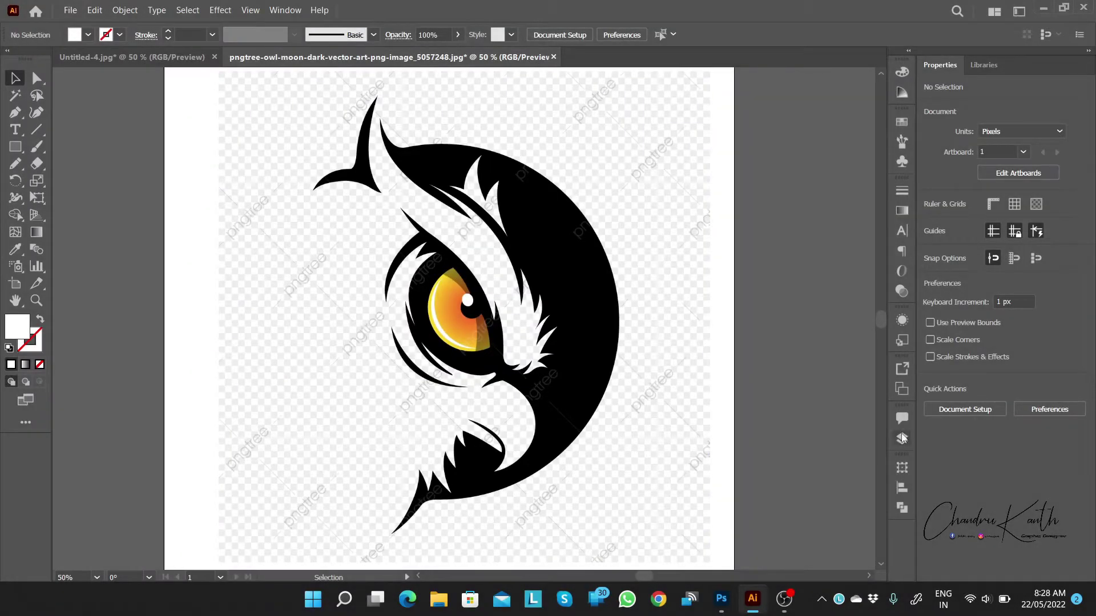
Step: Show the Layers panel listing Layer 2 above Layer 1
click(901, 439)
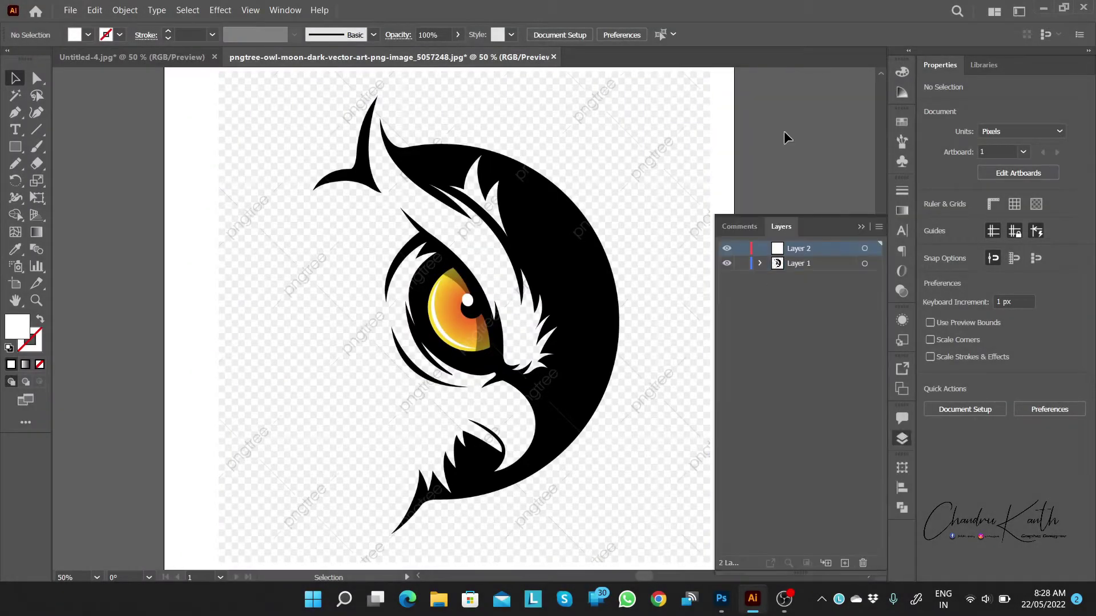
Step: Trace the left ear tuft with the Pen tool from its left tip up to the top tip
click(902, 438)
scroll(531, 420, up, 3)
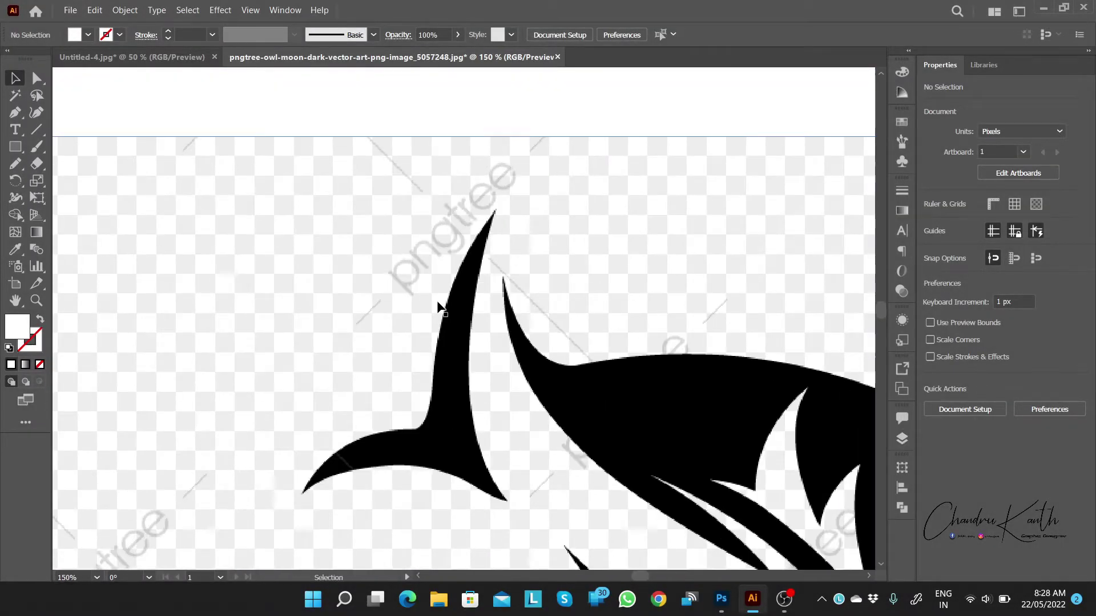
key(p)
click(303, 491)
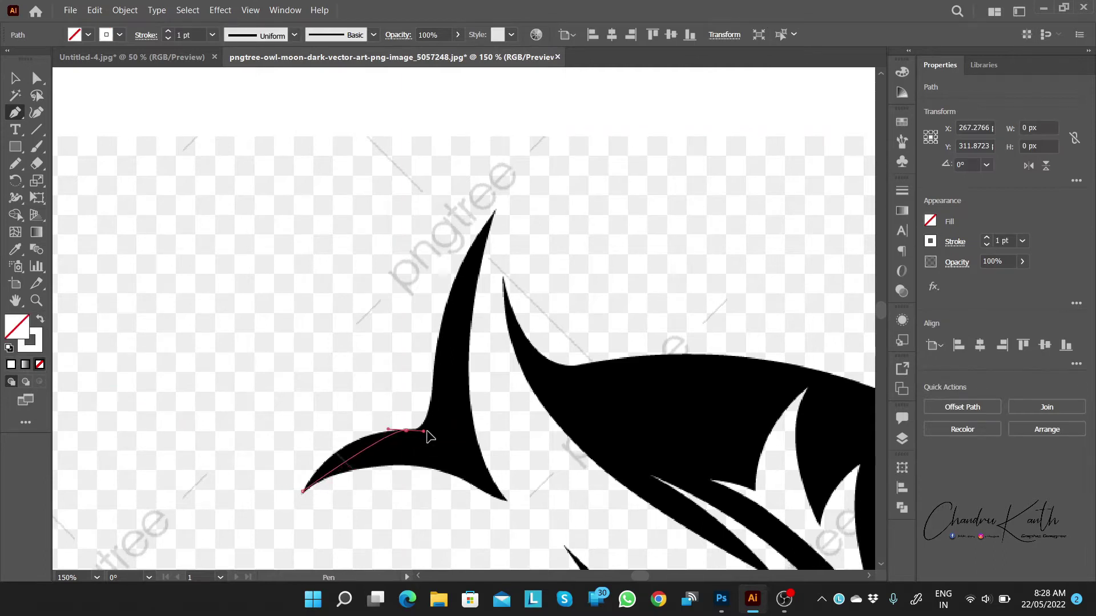
key(ctrl+plus)
drag(436, 440, 399, 435)
key(ctrl+plus)
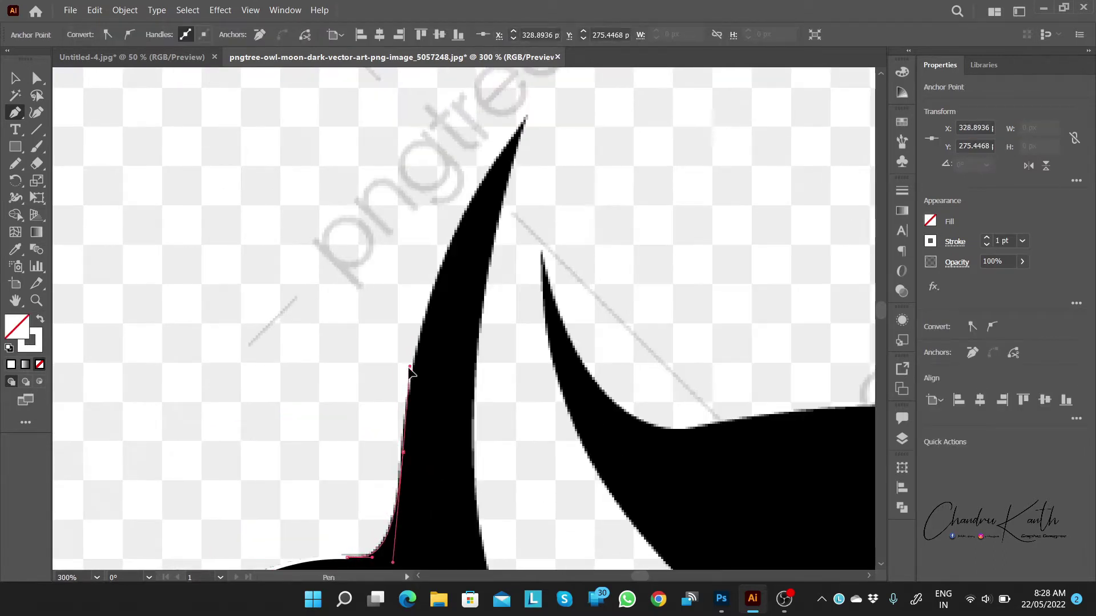
key(ctrl+minus)
key(ctrl+minus)
drag(463, 330, 480, 310)
Step: Curve the tuft outline down to its lower tip and along the underside, closing it
scroll(474, 320, down, 4)
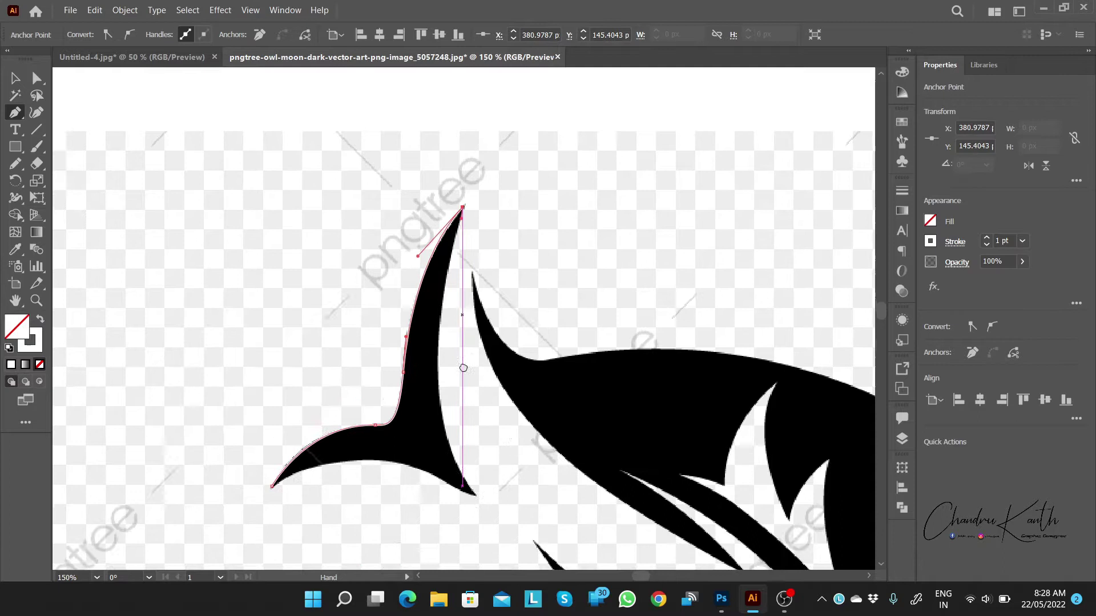
drag(503, 456, 445, 384)
drag(417, 423, 501, 519)
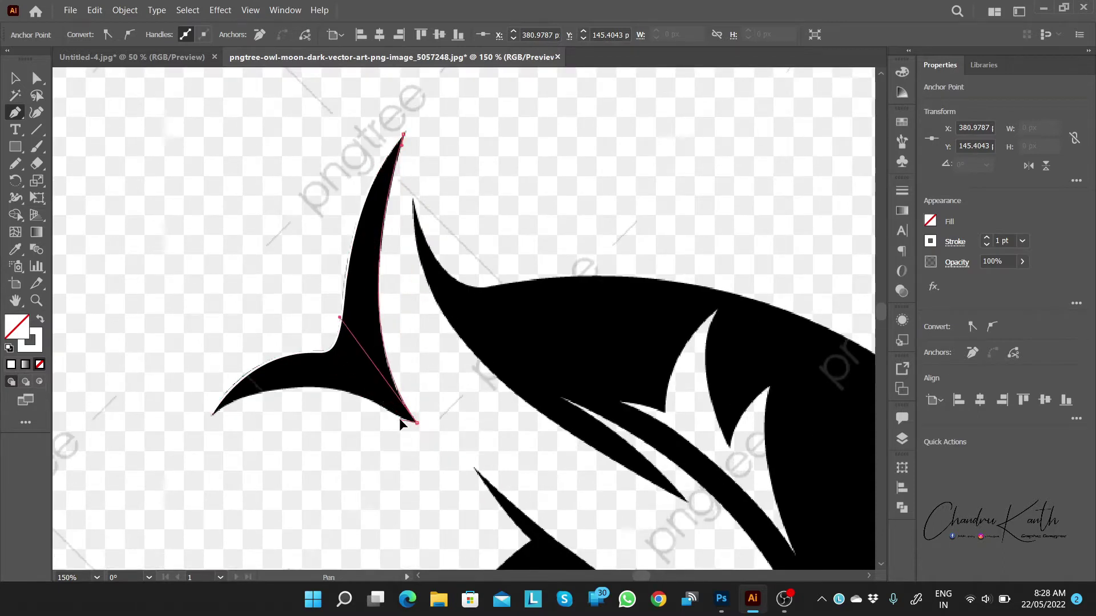
key(ctrl+plus)
key(ctrl+plus)
mouse_move(384, 328)
mouse_down()
mouse_move(329, 359)
mouse_move(183, 408)
mouse_up()
drag(371, 345, 328, 358)
click(40, 319)
Step: Fill the ear tuft outline white and zoom in on the top of the head
key(v)
click(391, 348)
key(ctrl+minus)
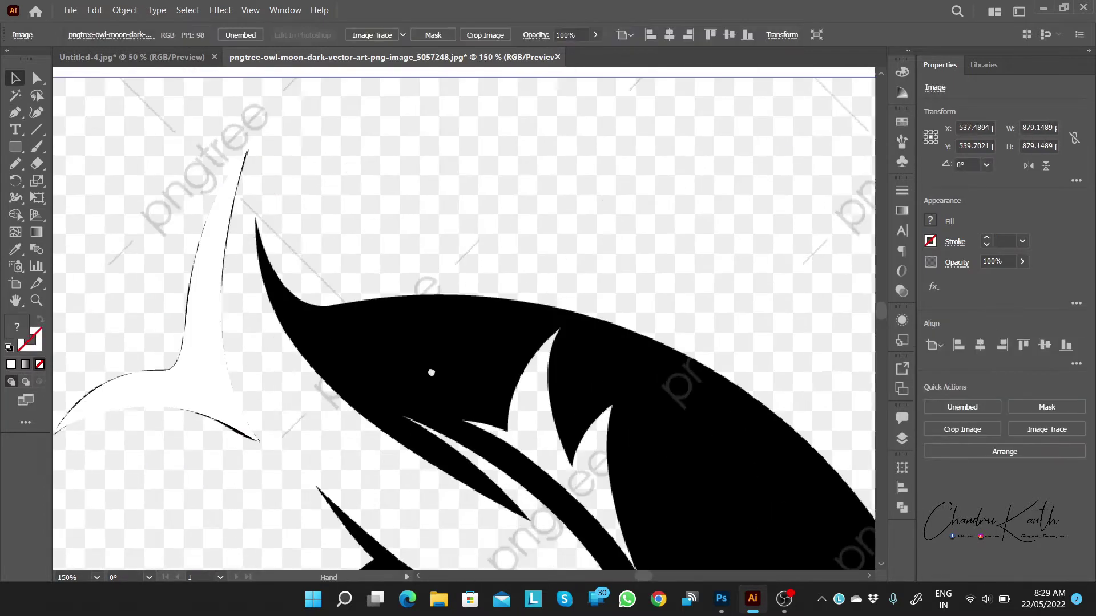
key(alt+space)
key(Escape)
key(ctrl+plus)
key(ctrl+plus)
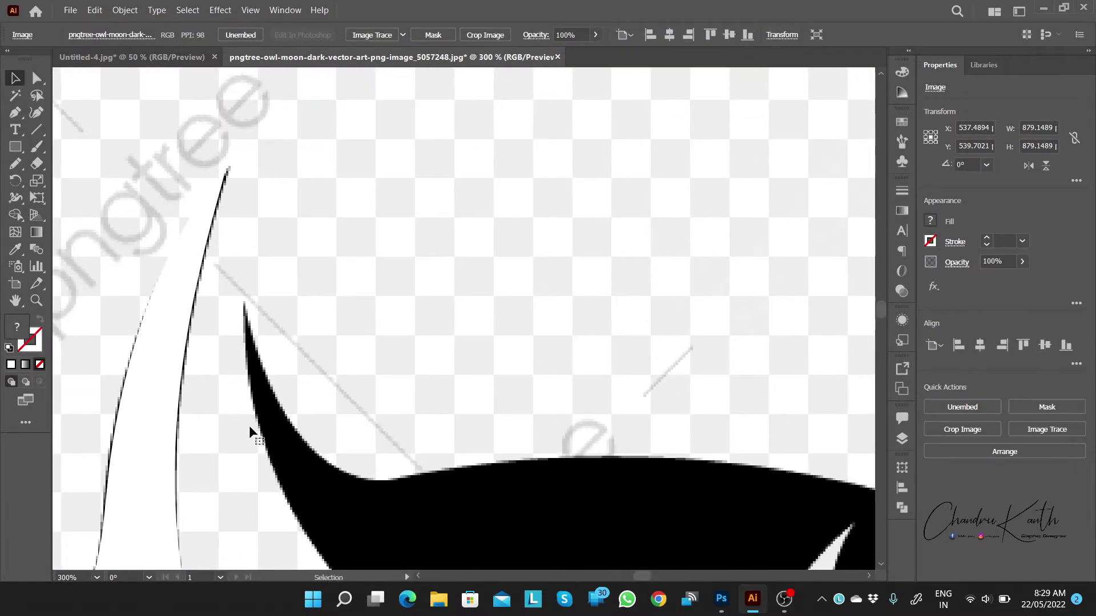
Step: Start a new pen path at the head's top spike and curve it around the outer edge
key(p)
drag(258, 315, 183, 208)
click(283, 367)
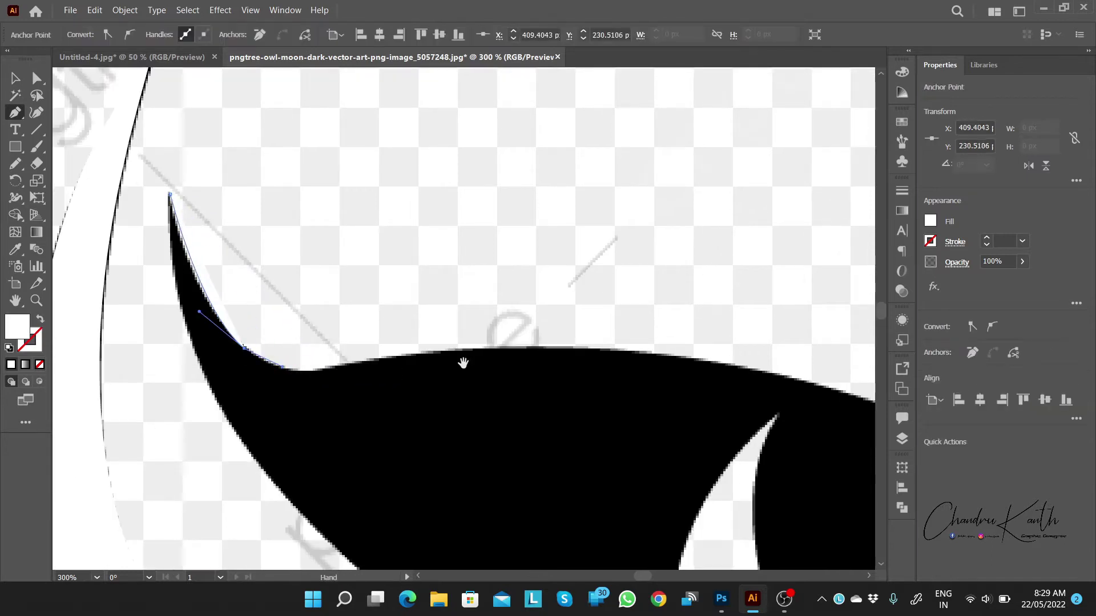
drag(463, 363, 318, 352)
drag(249, 341, 348, 321)
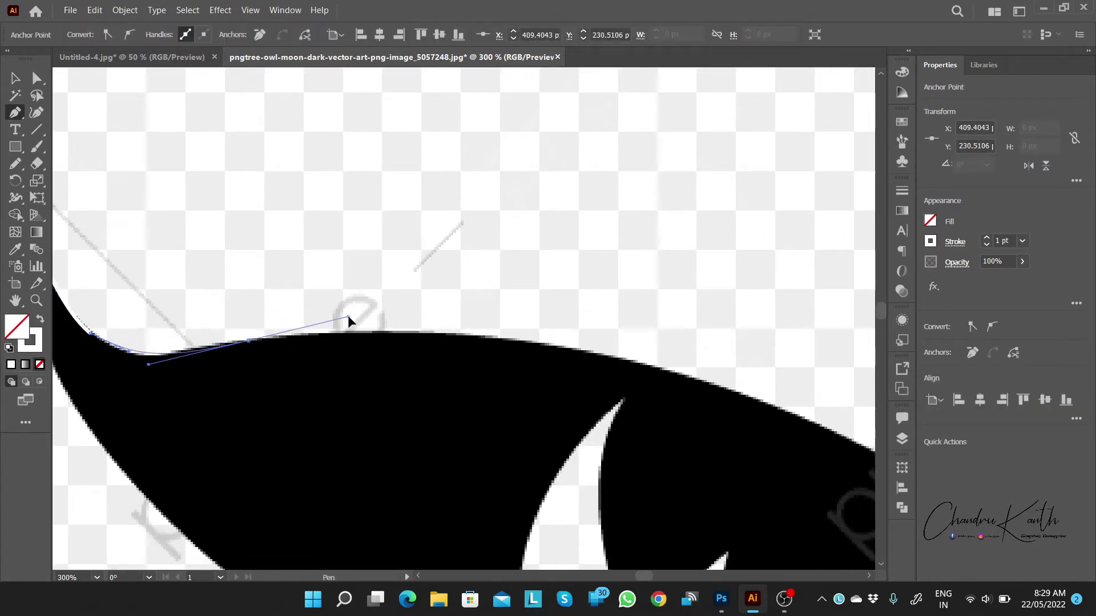
key(ctrl+minus)
key(ctrl+minus)
key(ctrl+minus)
drag(592, 260, 737, 409)
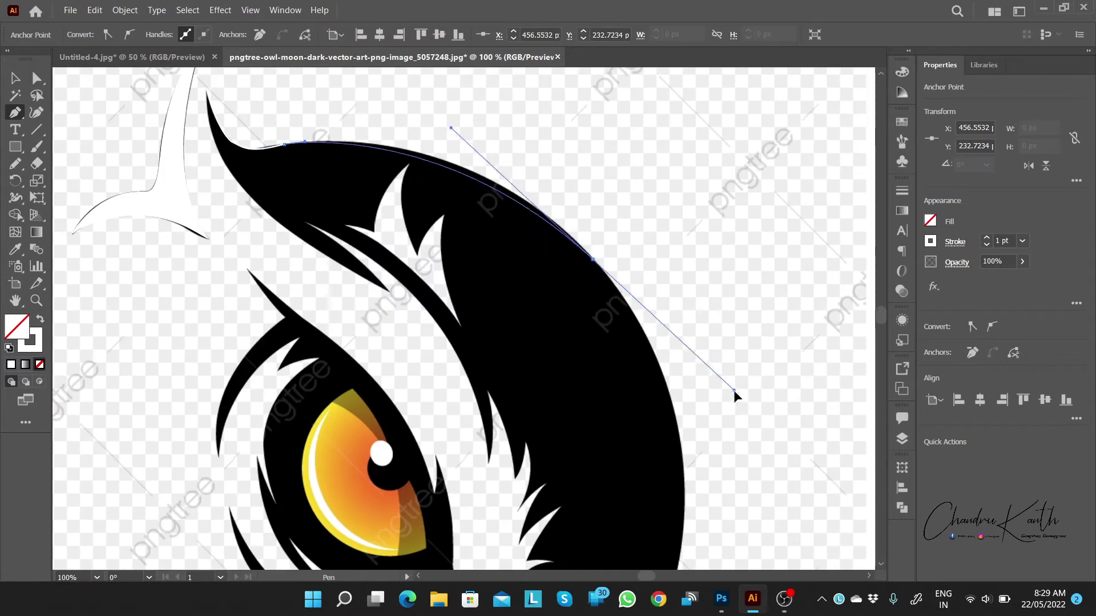
key(ctrl+minus)
key(ctrl+minus)
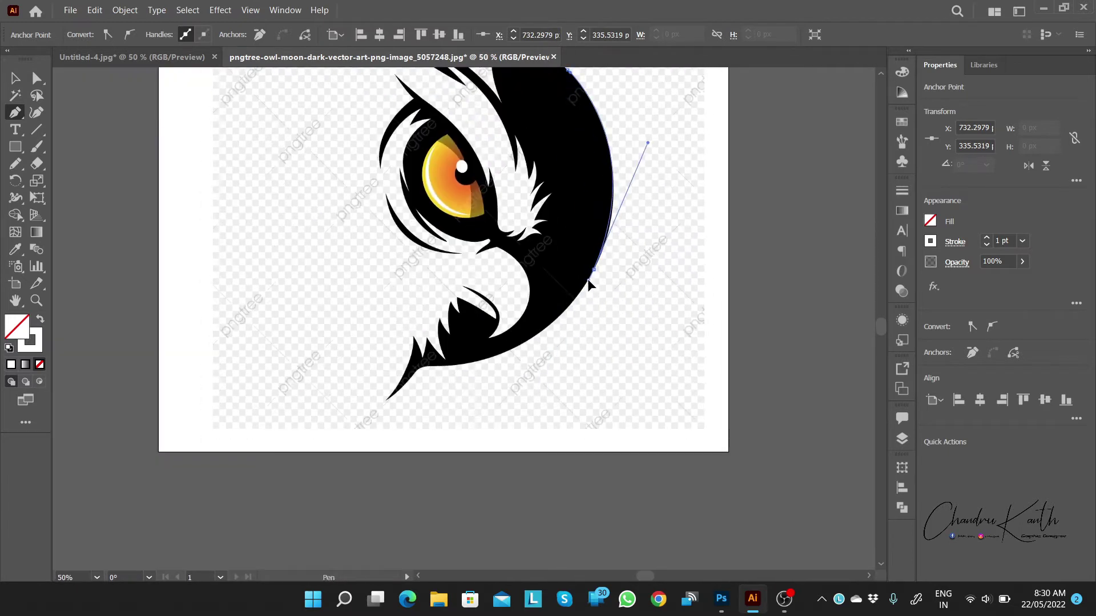
Step: Trace the crescent's bottom edge to the lower spike tip and into the first valley
key(ctrl+plus)
key(ctrl+plus)
drag(436, 376, 205, 382)
key(ctrl+plus)
key(ctrl+plus)
key(ctrl+plus)
key(ctrl+plus)
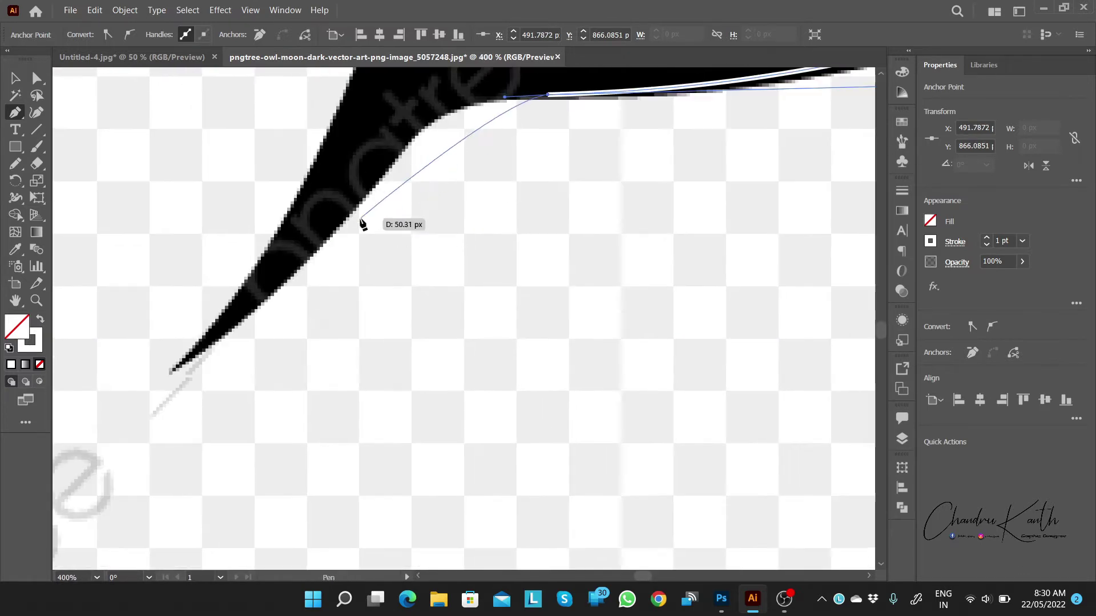
key(ctrl+minus)
drag(251, 429, 282, 415)
scroll(319, 342, up, 2)
click(365, 258)
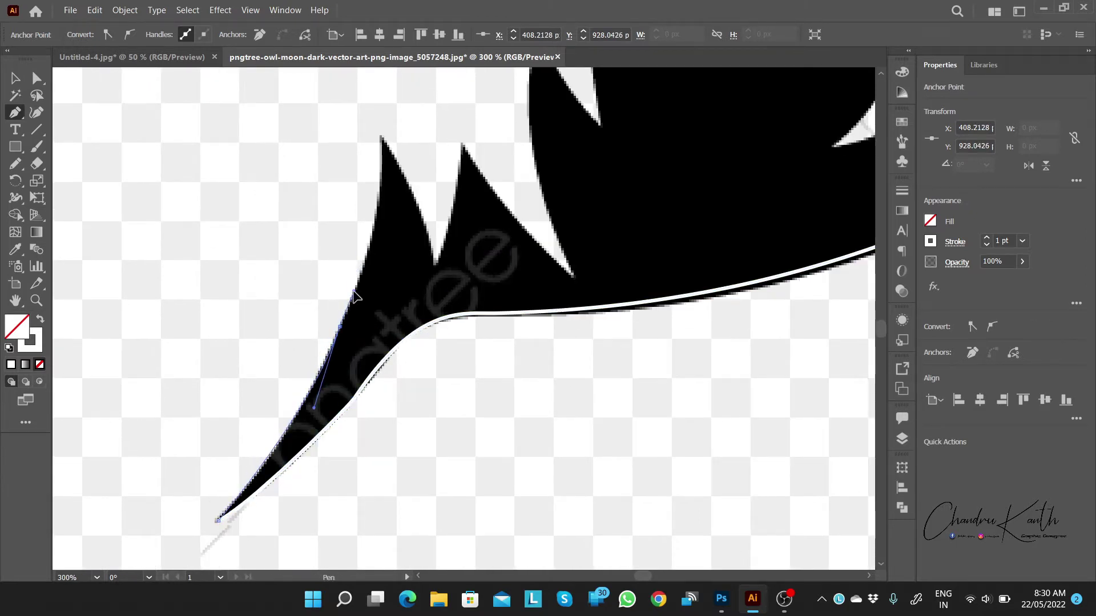
click(354, 201)
drag(370, 266, 354, 350)
Step: Continue the path across the next feather spikes and valleys to the shape's upper tip
scroll(411, 221, up, 3)
scroll(367, 245, right, 3)
click(227, 219)
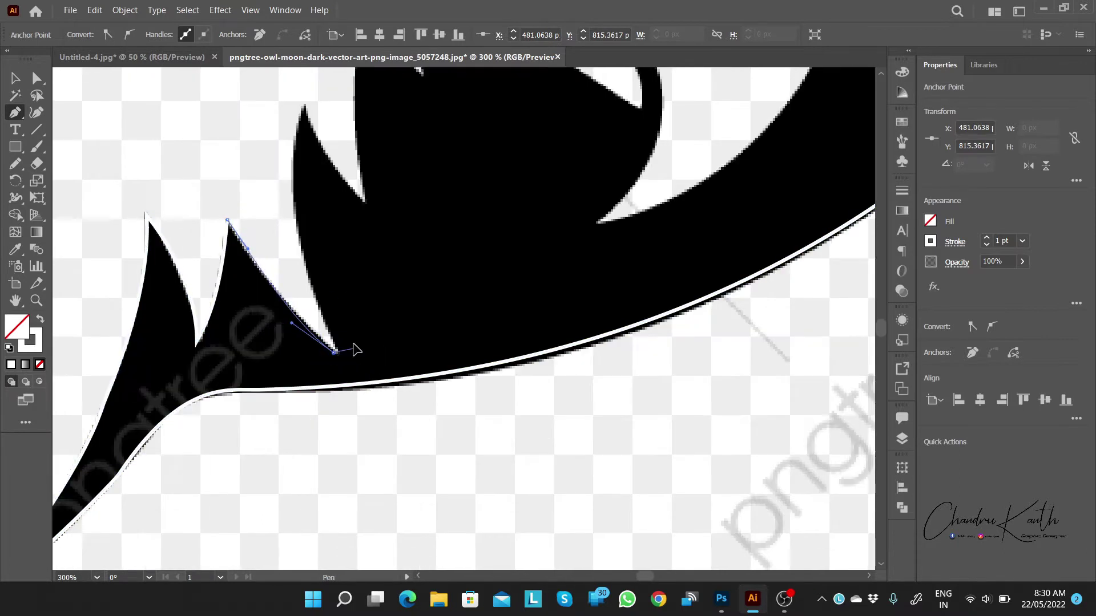
scroll(355, 349, up, 3)
scroll(355, 349, left, 1)
drag(349, 244, 376, 177)
scroll(361, 279, right, 5)
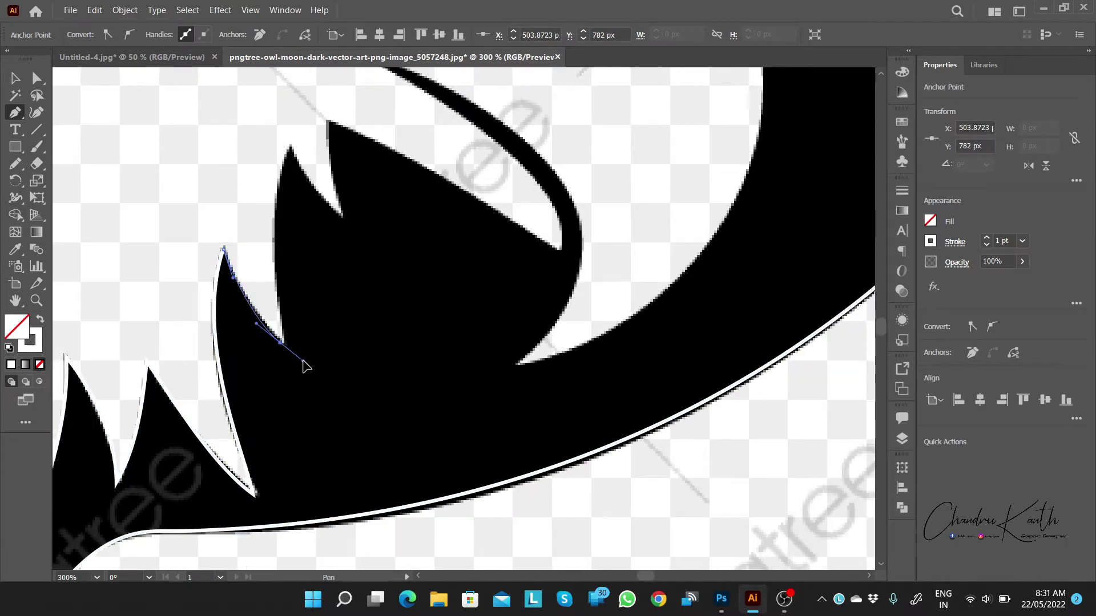
scroll(304, 367, up, 3)
click(294, 293)
scroll(371, 362, right, 2)
drag(203, 344, 207, 334)
scroll(207, 334, up, 2)
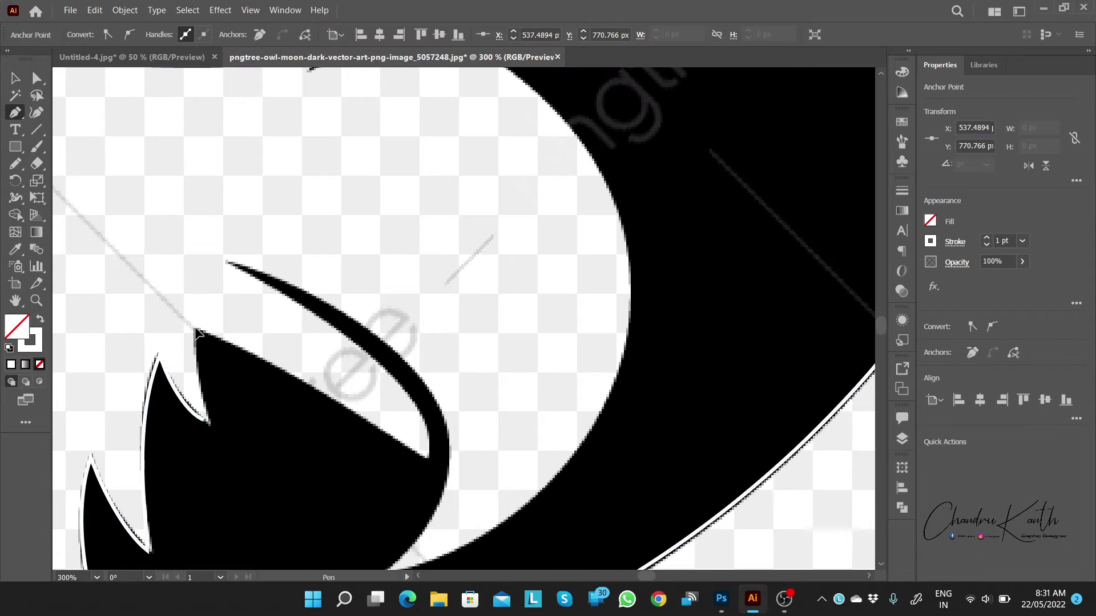
click(206, 320)
scroll(206, 320, down, 3)
scroll(206, 320, right, 4)
scroll(340, 317, left, 2)
drag(340, 316, 365, 346)
Step: Carry the path along the thin spike and the white edge toward the eye
scroll(392, 342, up, 3)
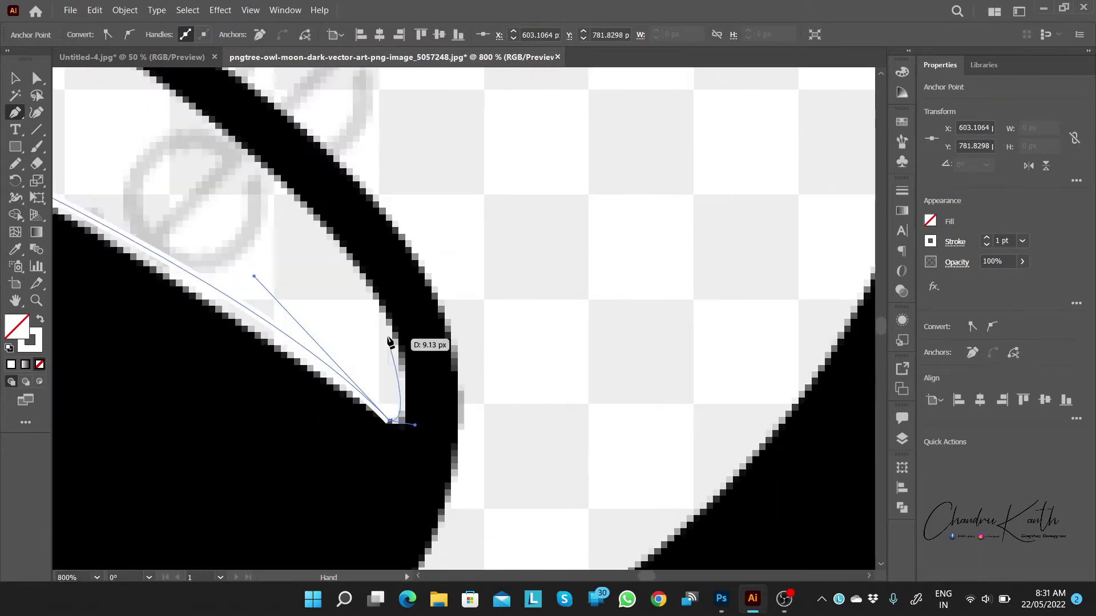
scroll(359, 313, up, 3)
scroll(360, 314, left, 3)
click(327, 300)
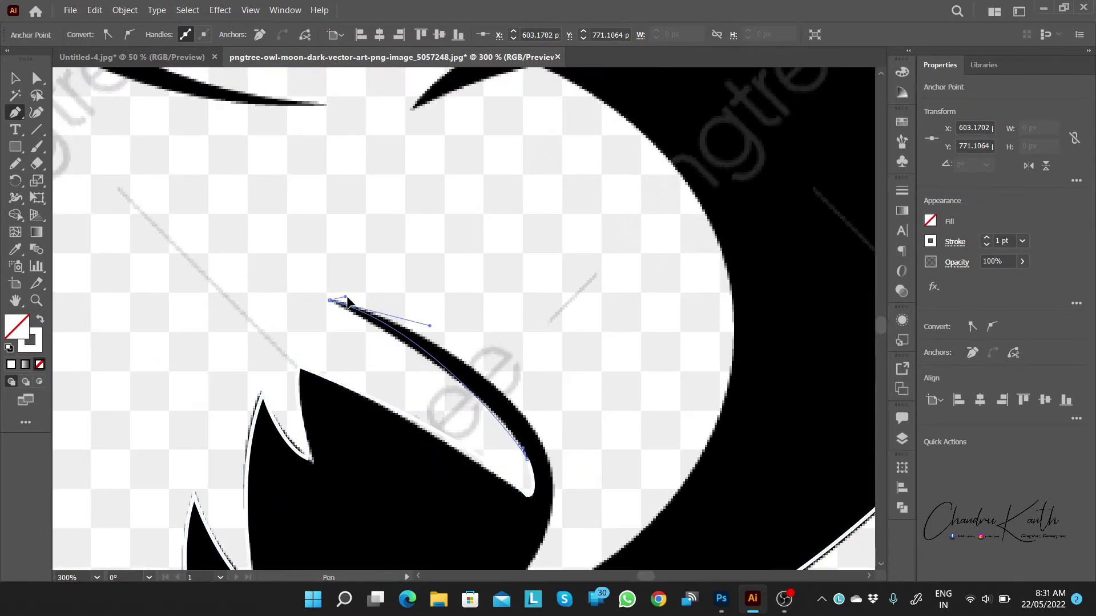
scroll(349, 309, down, 3)
scroll(354, 317, right, 5)
scroll(320, 297, down, 3)
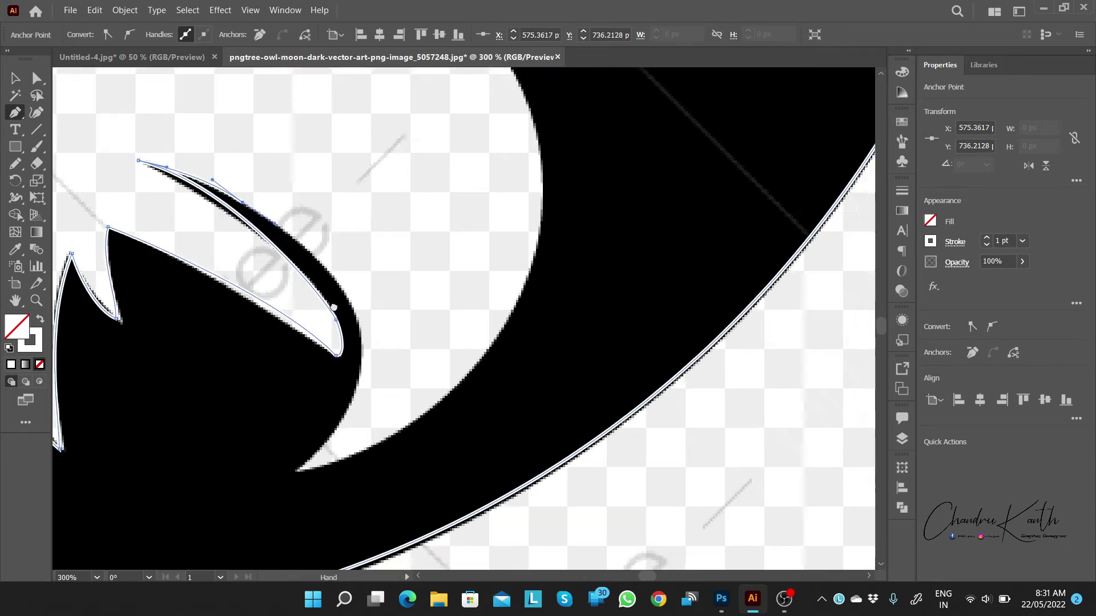
scroll(320, 296, right, 2)
drag(325, 295, 310, 377)
scroll(320, 319, down, 2)
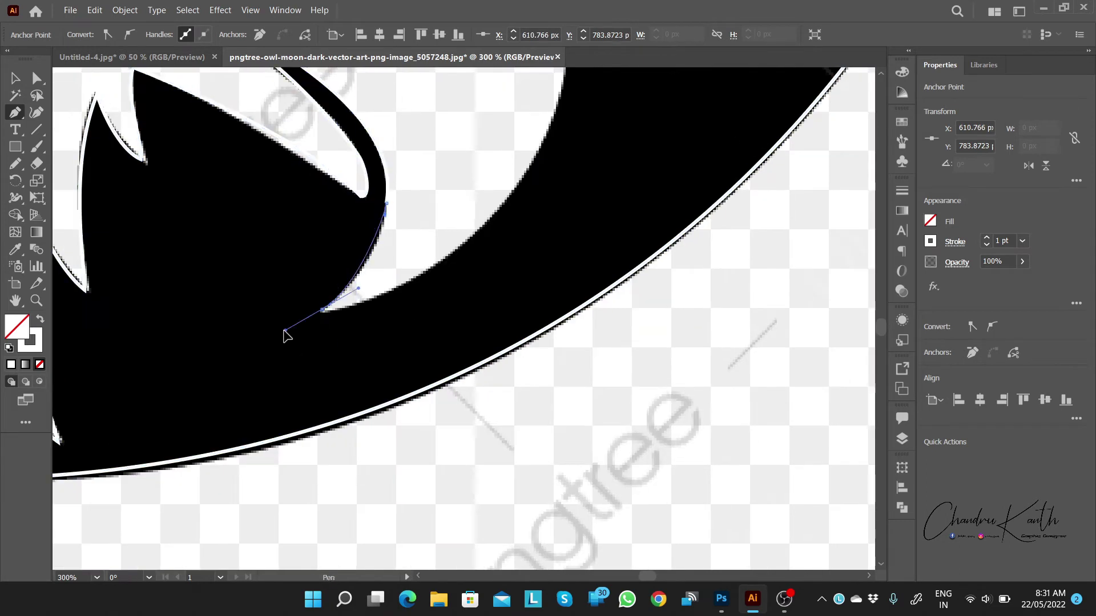
scroll(366, 354, down, 2)
drag(393, 287, 352, 178)
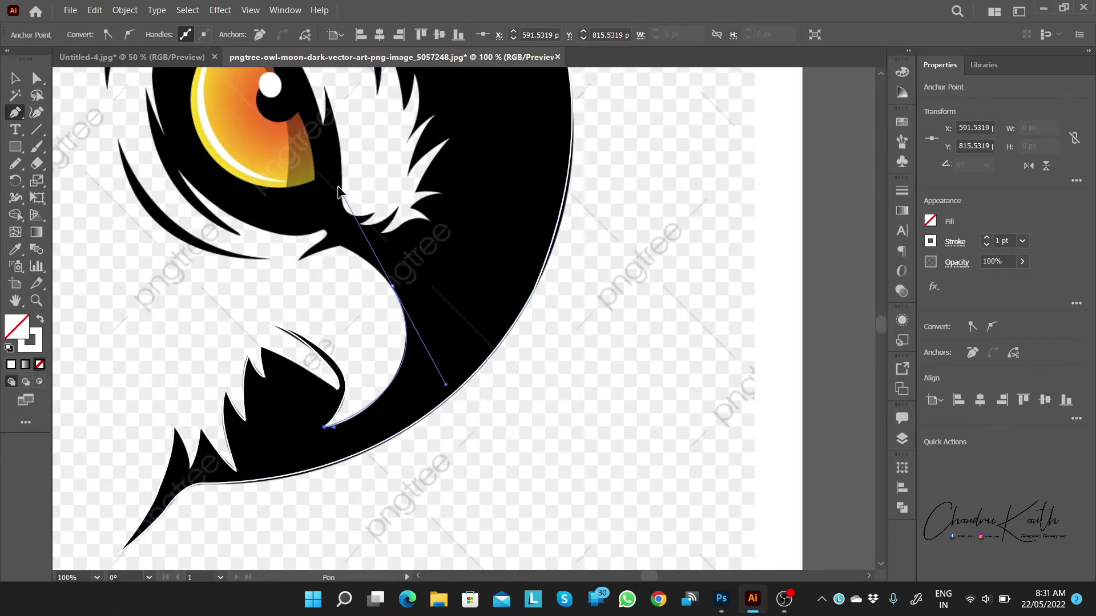
Step: Add anchors along the white edge, a spike tip and the small notch below the eye
scroll(384, 280, up, 3)
mouse_move(420, 313)
mouse_down()
mouse_move(399, 318)
mouse_move(467, 265)
mouse_up()
scroll(388, 323, left, 2)
click(364, 314)
scroll(371, 317, up, 2)
scroll(371, 317, right, 2)
scroll(382, 316, up, 3)
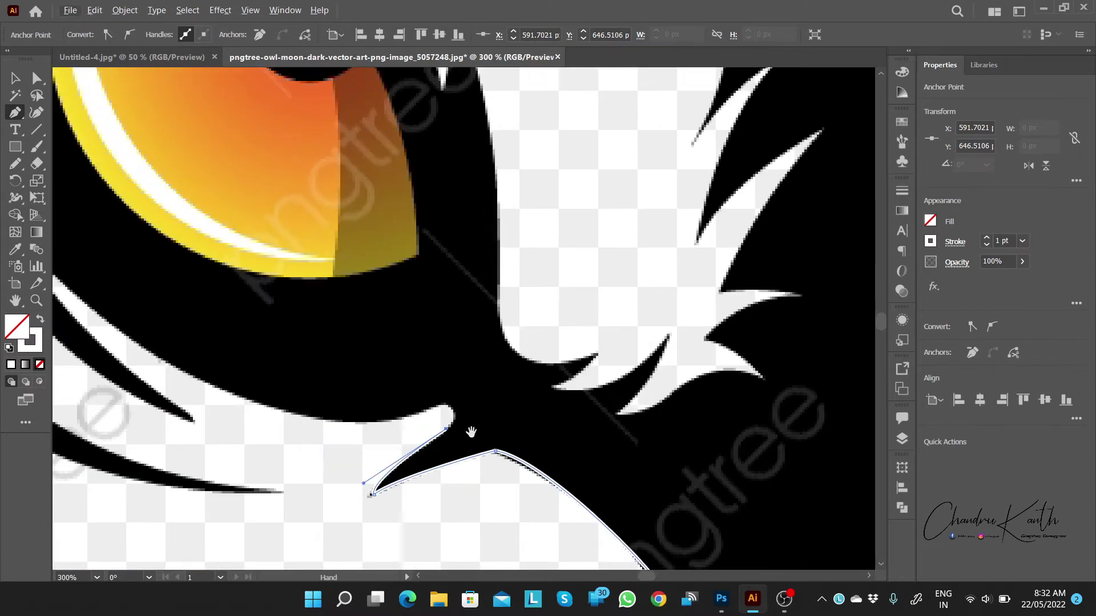
drag(599, 387, 542, 360)
mouse_move(611, 346)
mouse_down()
mouse_move(604, 327)
mouse_move(532, 360)
mouse_up()
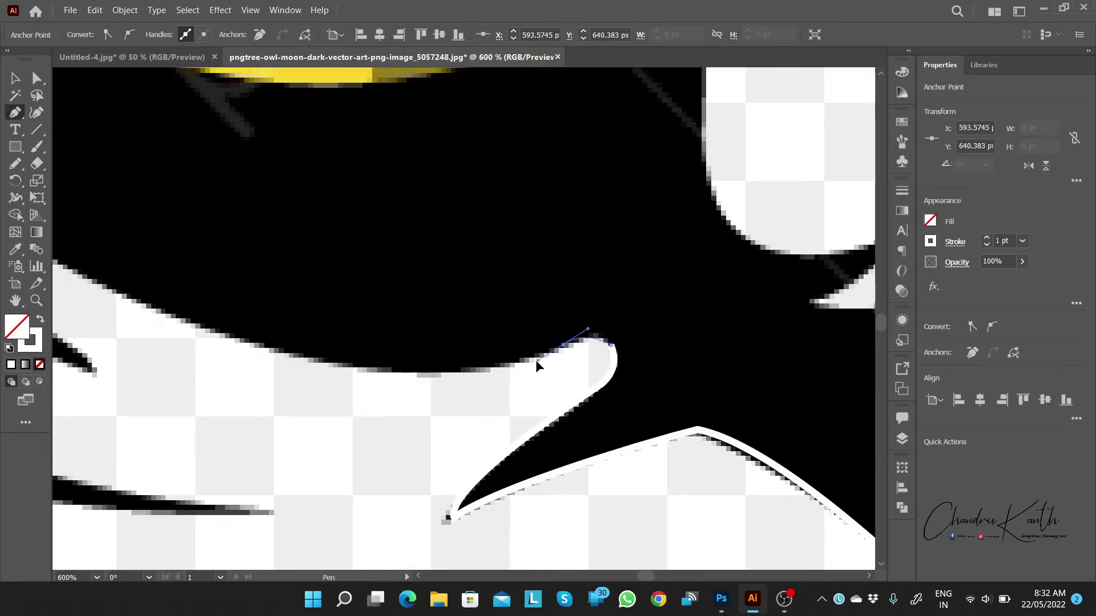
scroll(563, 349, down, 3)
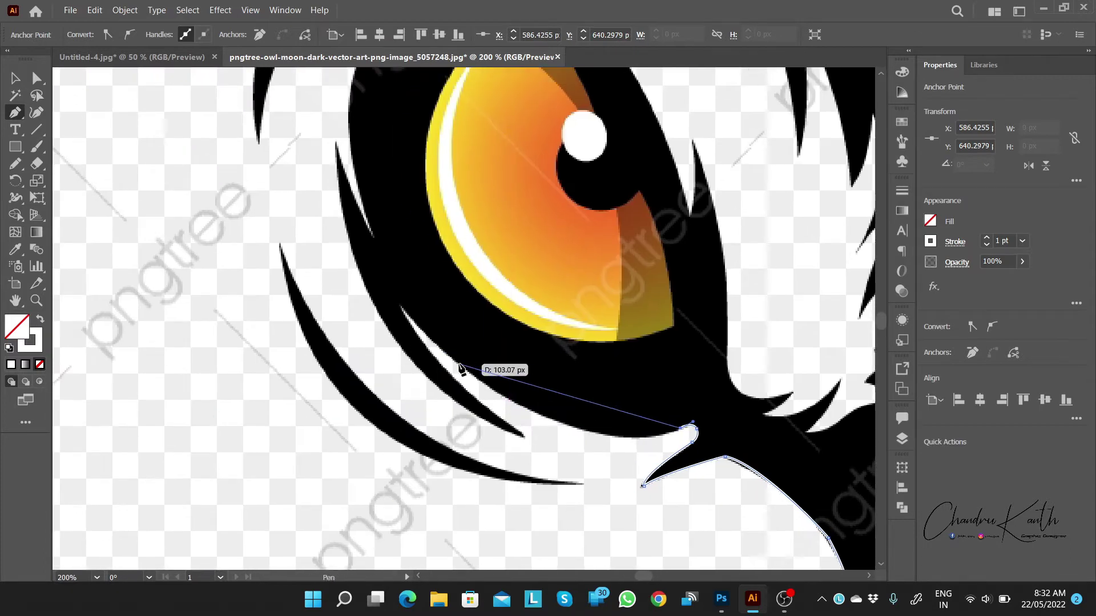
Step: Curve the path along the thin feather below the eye
drag(519, 405, 437, 355)
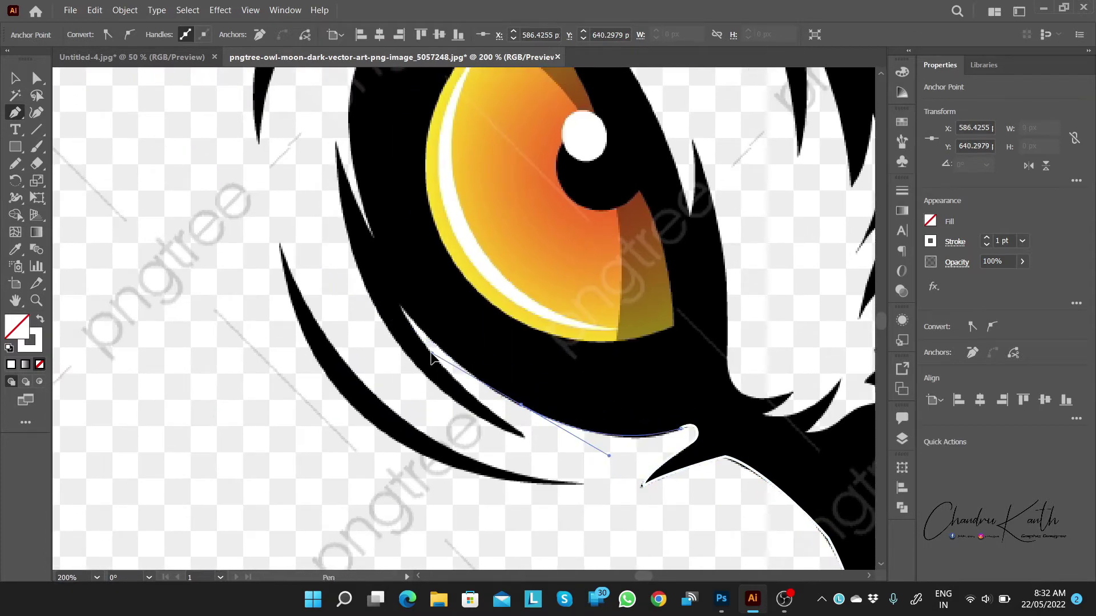
click(438, 377)
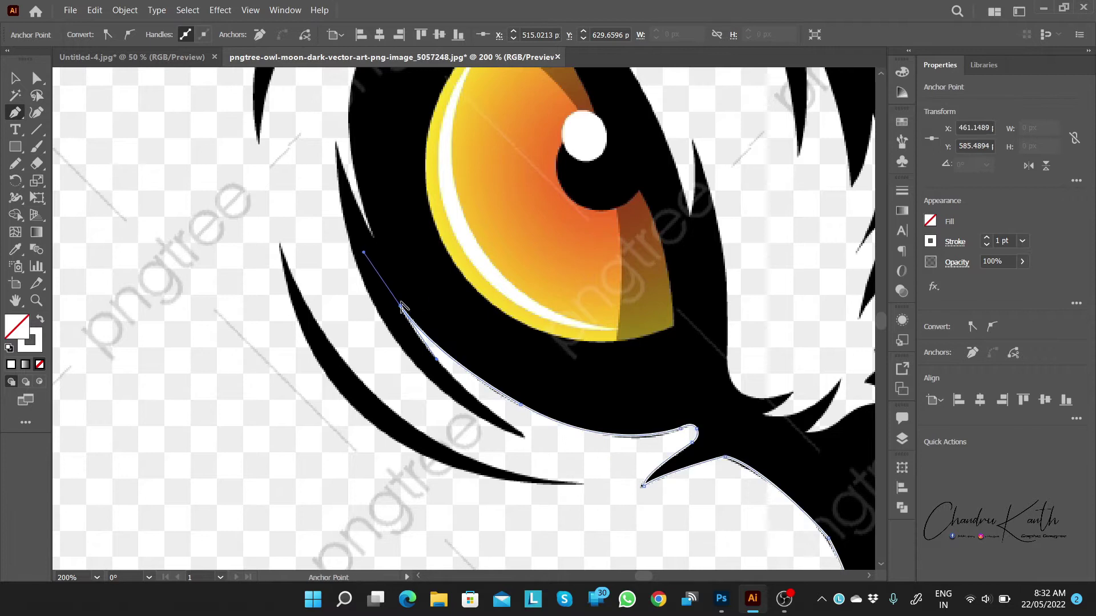
click(520, 432)
drag(600, 481, 517, 345)
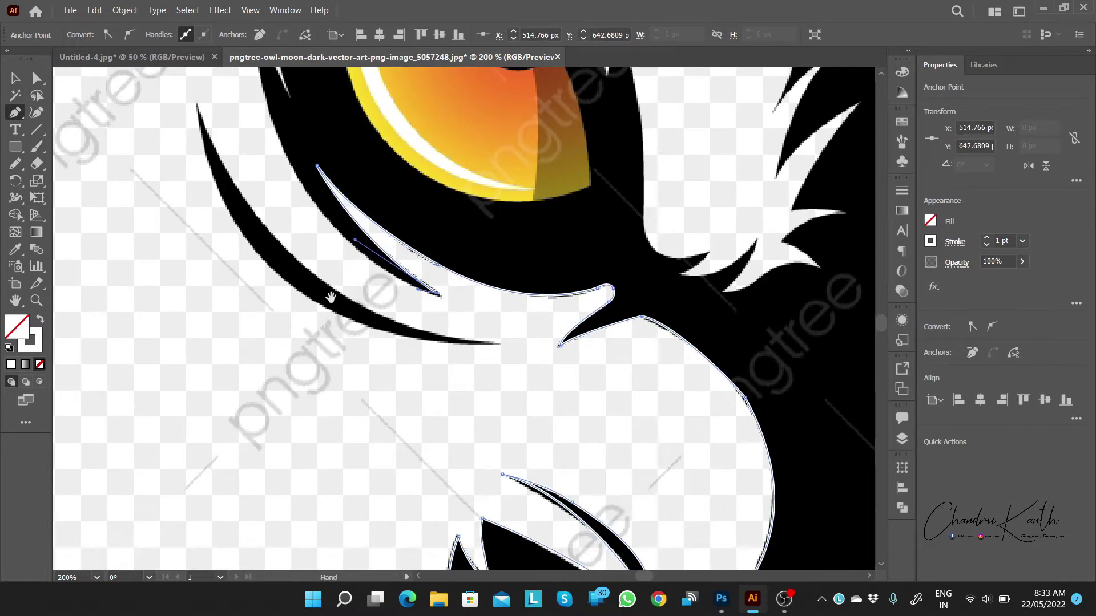
scroll(451, 280, down, 2)
scroll(456, 274, right, 3)
scroll(486, 274, right, 3)
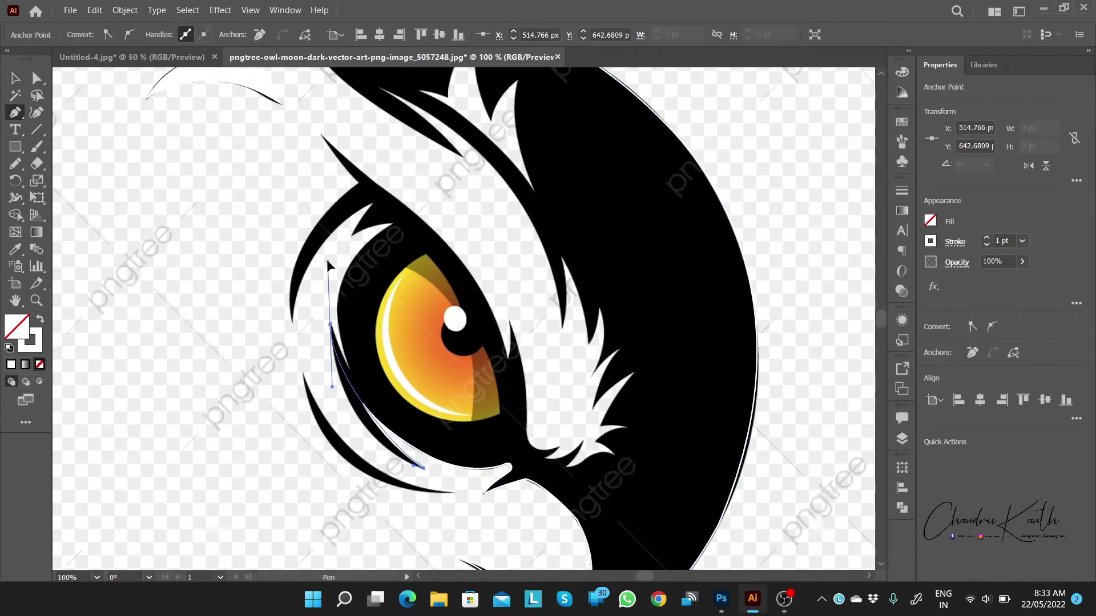
scroll(370, 384, up, 4)
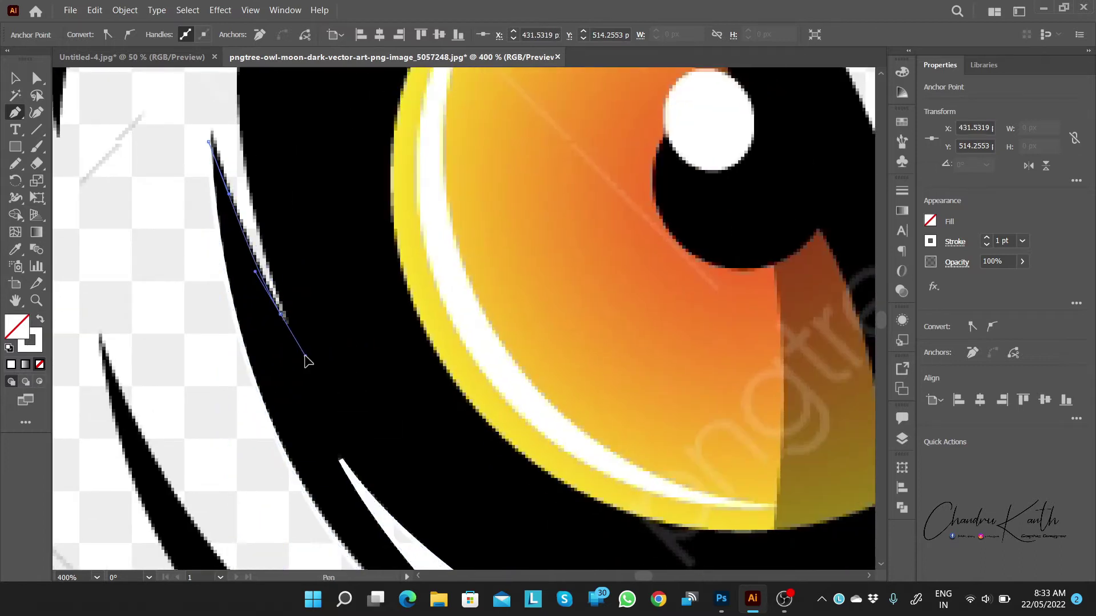
scroll(302, 428, down, 2)
scroll(342, 400, right, 3)
Step: Place curved anchors up the brow spikes left of the eye along the upper outline
drag(362, 327, 528, 244)
scroll(457, 343, left, 3)
mouse_move(479, 355)
mouse_down()
mouse_move(443, 386)
mouse_move(497, 377)
mouse_up()
scroll(494, 328, up, 2)
scroll(495, 343, right, 1)
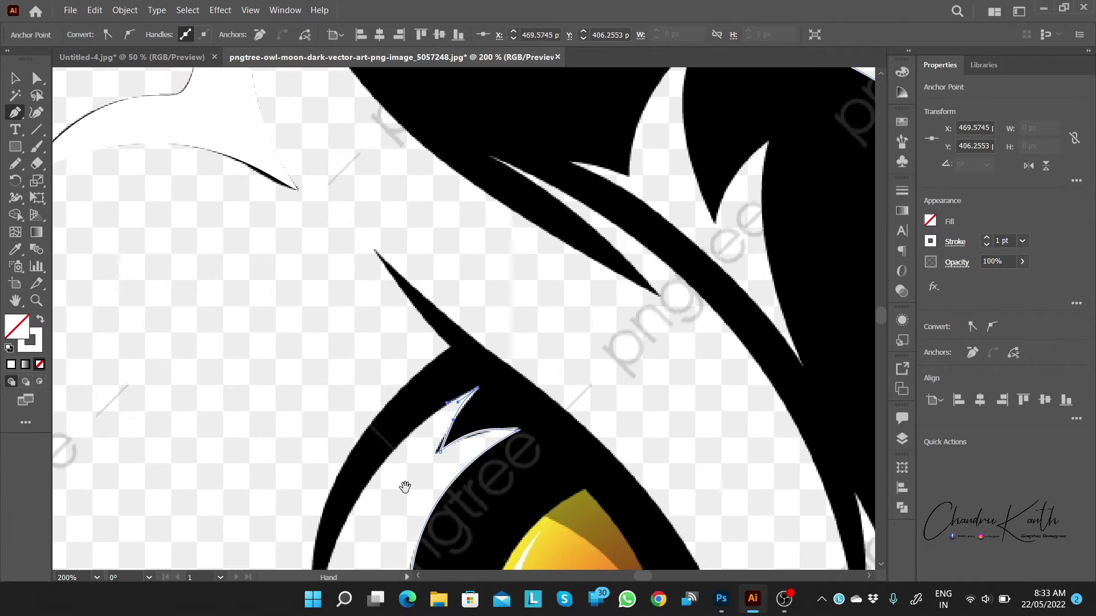
drag(404, 487, 493, 296)
drag(405, 427, 415, 495)
scroll(401, 392, up, 2)
scroll(401, 392, right, 1)
drag(492, 270, 590, 184)
scroll(451, 319, down, 2)
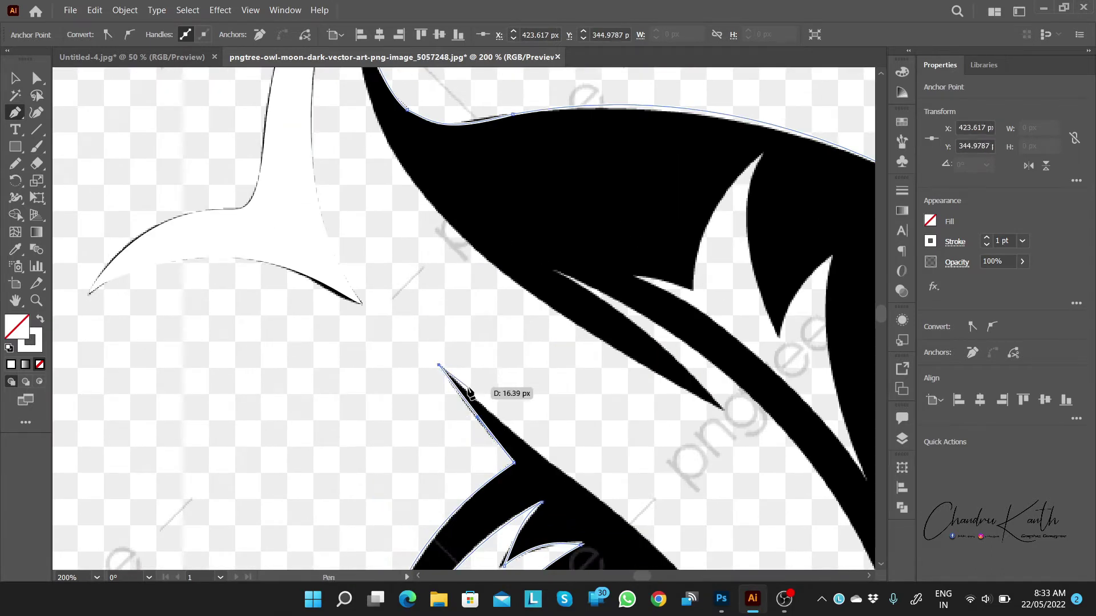
scroll(342, 257, right, 5)
scroll(343, 229, down, 2)
scroll(367, 183, down, 2)
Step: Add corner and curved anchors around the beak section of the outline
click(428, 302)
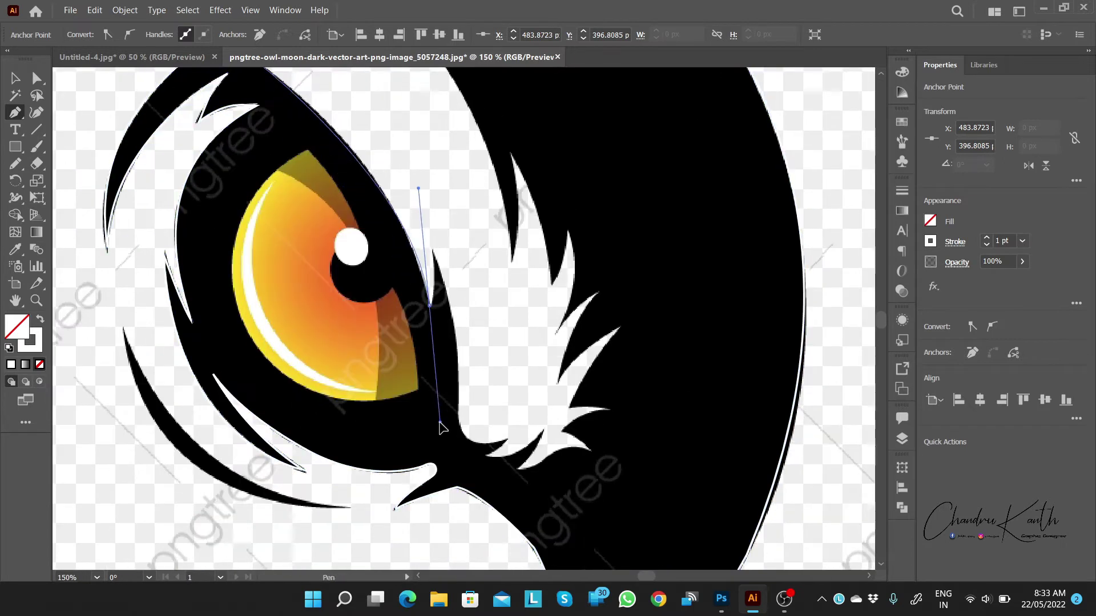
scroll(400, 257, up, 1)
scroll(394, 274, down, 5)
scroll(394, 274, right, 2)
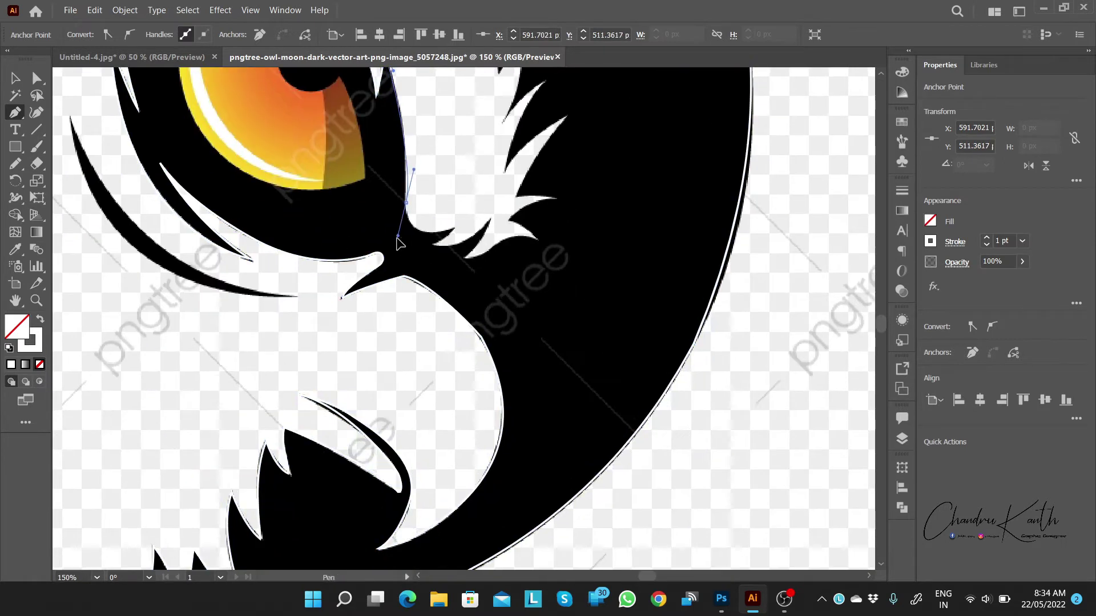
drag(366, 201, 402, 191)
click(348, 217)
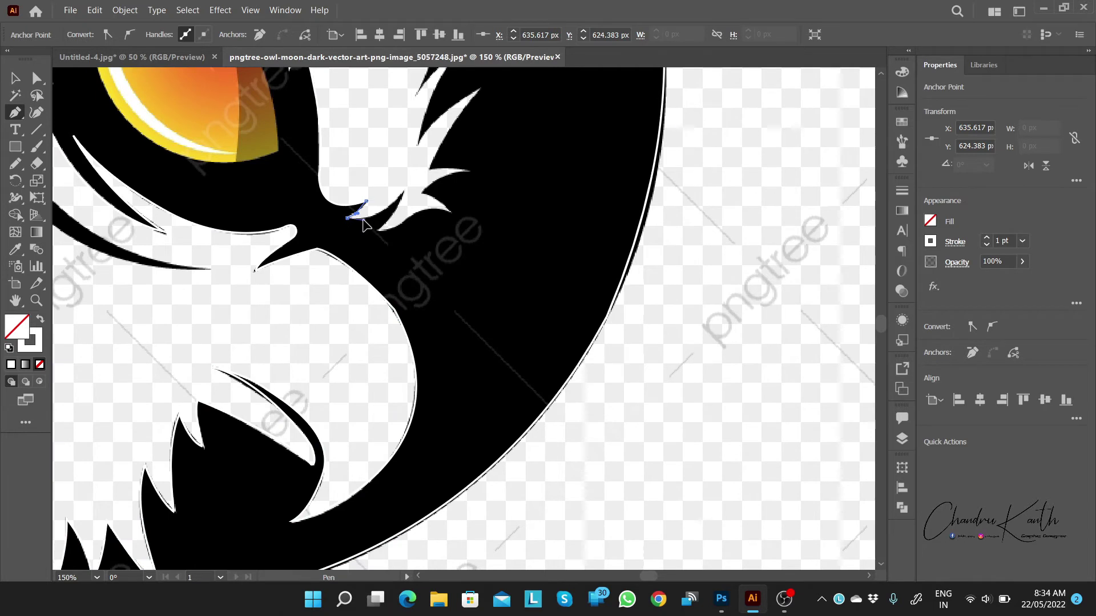
scroll(354, 228, up, 2)
scroll(354, 228, right, 3)
scroll(296, 342, up, 2)
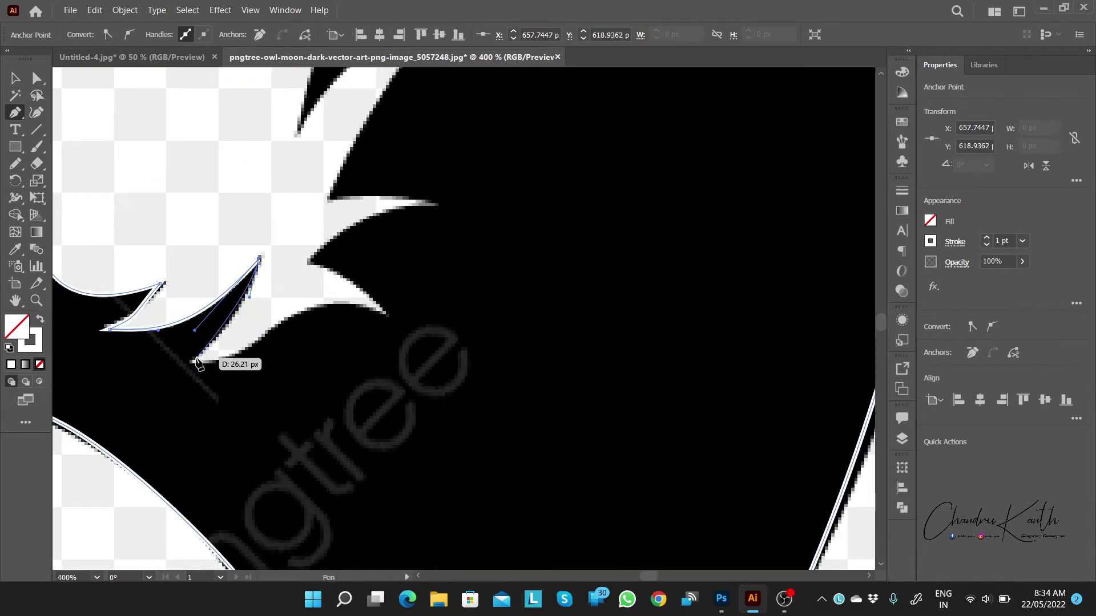
scroll(217, 377, up, 1)
Step: Trace the spike tip, notch and white feather spikes right of the eye
drag(297, 357, 335, 560)
drag(273, 511, 310, 513)
click(396, 455)
scroll(318, 440, down, 2)
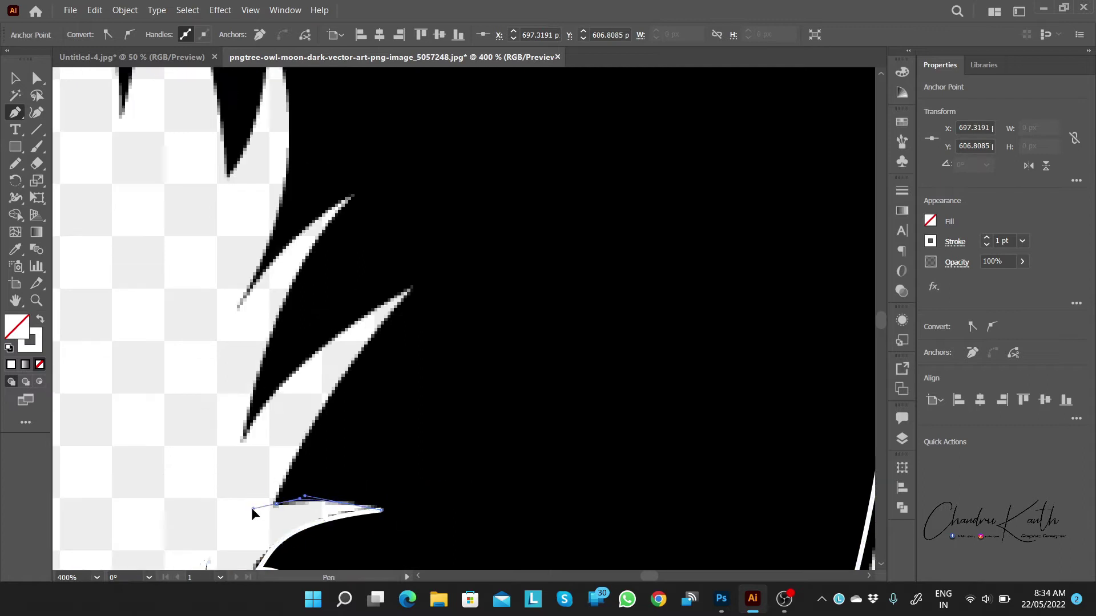
scroll(313, 443, down, 2)
click(313, 425)
click(256, 476)
click(296, 390)
Step: Follow the feathers beside the eye and curve the path up the brow toward the head tip
drag(277, 404, 428, 417)
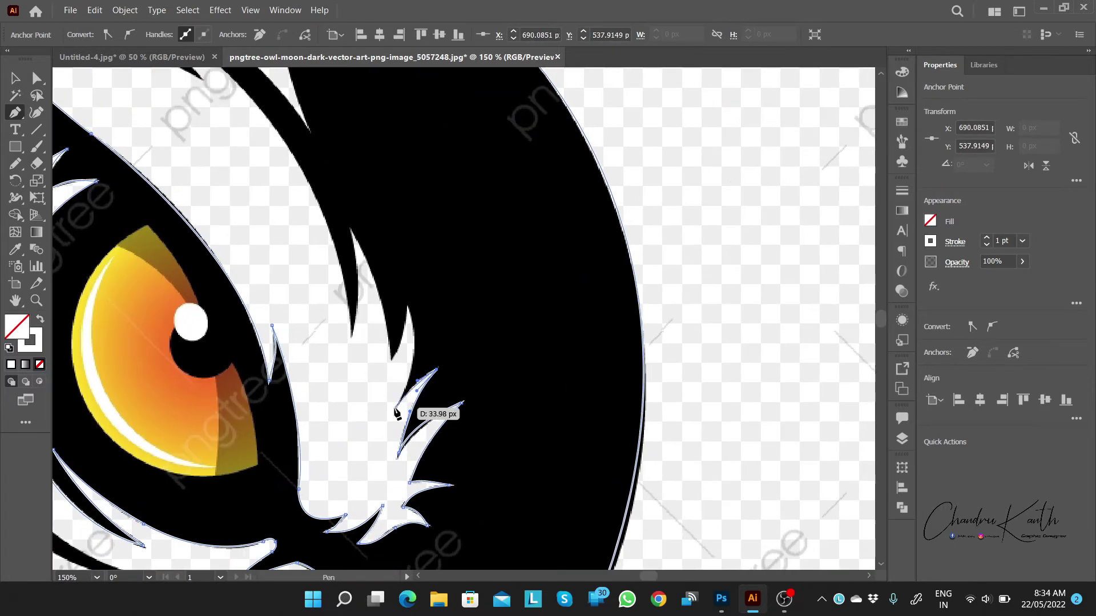
mouse_move(405, 343)
mouse_down()
mouse_move(431, 399)
mouse_move(472, 362)
mouse_up()
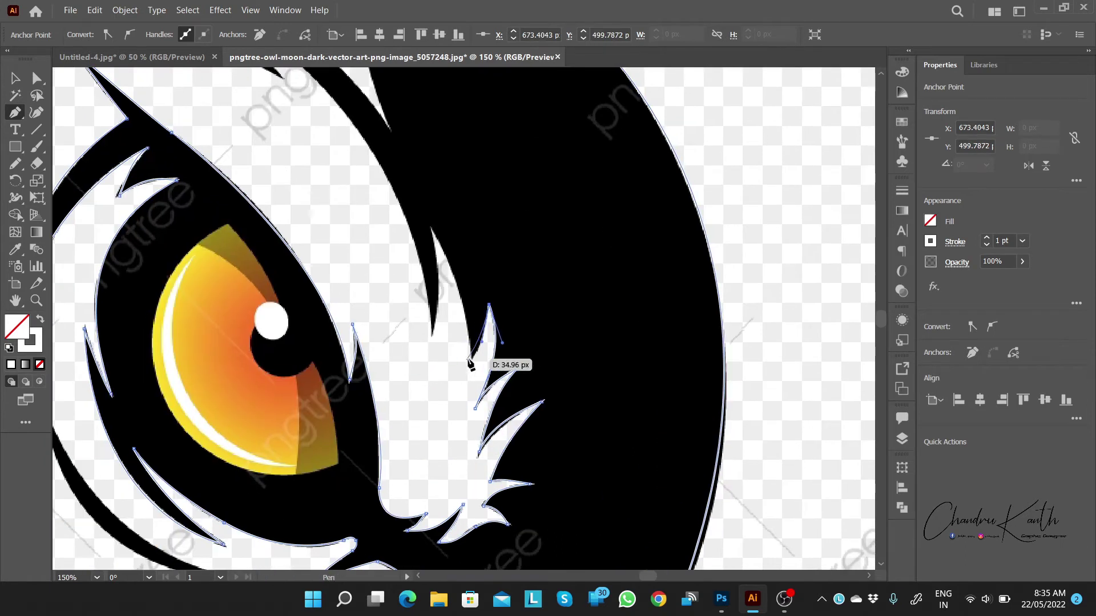
mouse_move(417, 249)
mouse_down()
mouse_move(482, 322)
mouse_move(533, 185)
mouse_up()
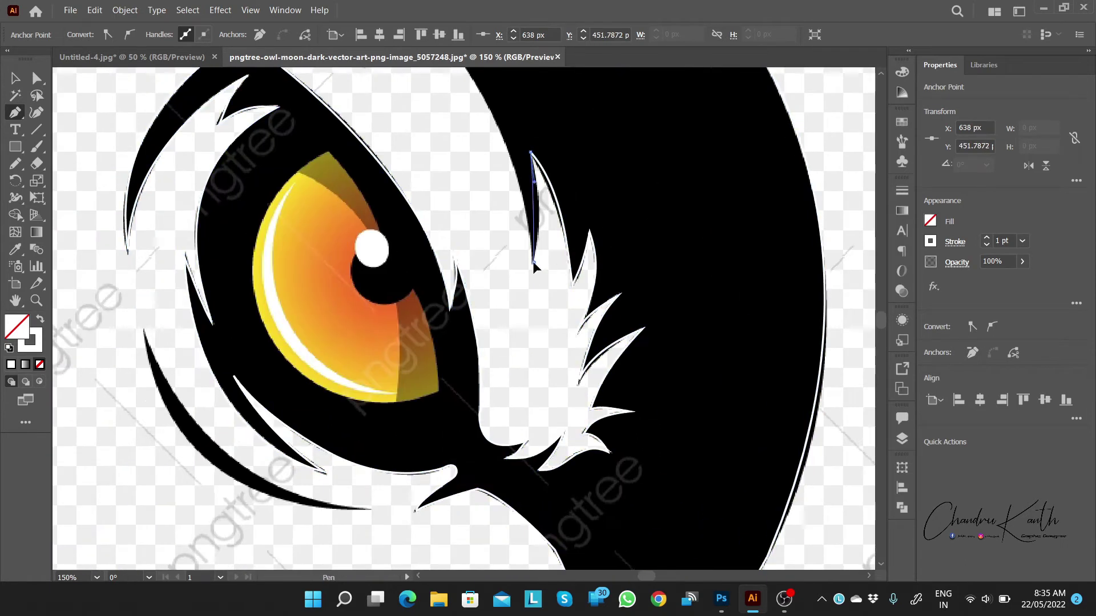
key(ctrl+minus)
key(ctrl+minus)
drag(429, 205, 331, 186)
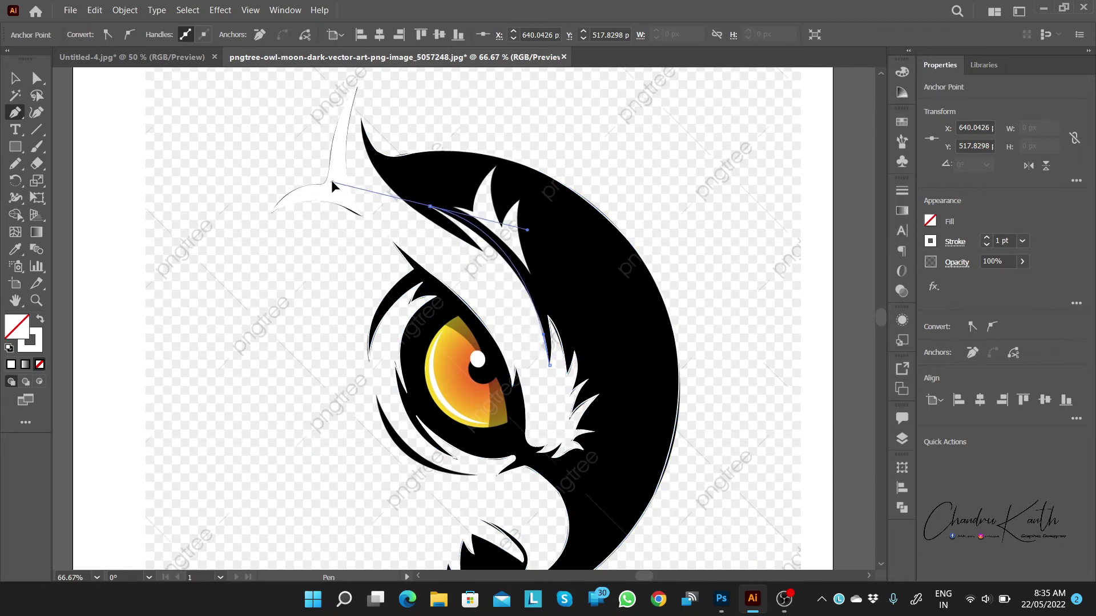
key(ctrl+plus)
key(ctrl+plus)
mouse_move(444, 260)
mouse_down()
mouse_move(564, 451)
mouse_move(450, 337)
mouse_up()
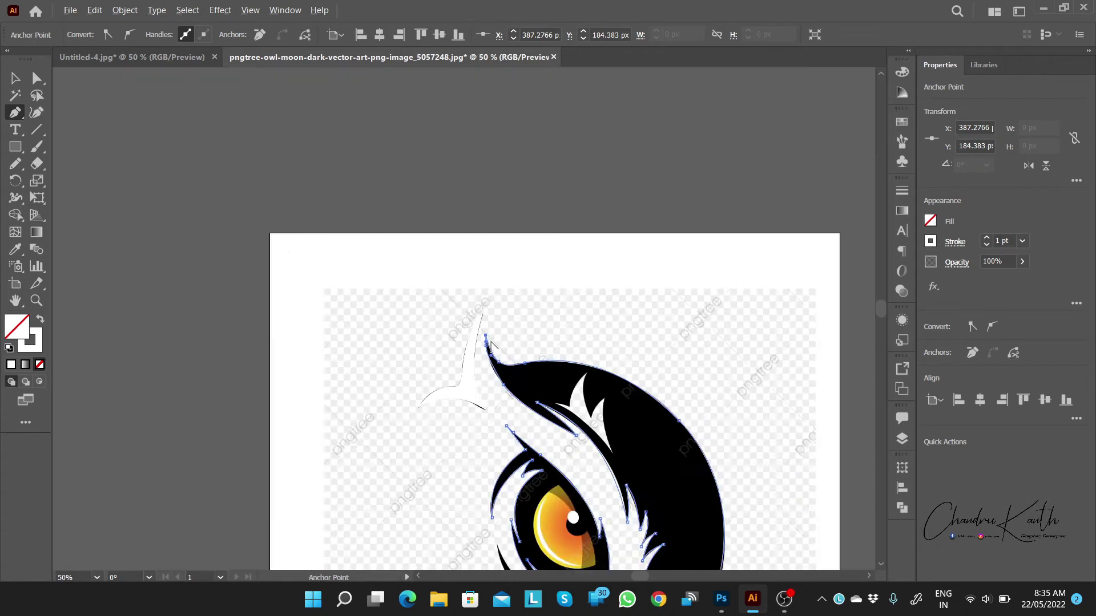
Step: Fill the traced owl head path with black (000000)
key(ctrl+minus)
key(ctrl+minus)
key(ctrl+minus)
double_click(18, 327)
text(000000)
key(Return)
Step: Fill the small horn shape with black (000000)
key(ctrl+plus)
key(ctrl+plus)
key(v)
click(406, 312)
double_click(21, 330)
text(000000)
key(Return)
Step: Reapply the pure black 000000 fill and leave isolated editing of the owl path
double_click(533, 394)
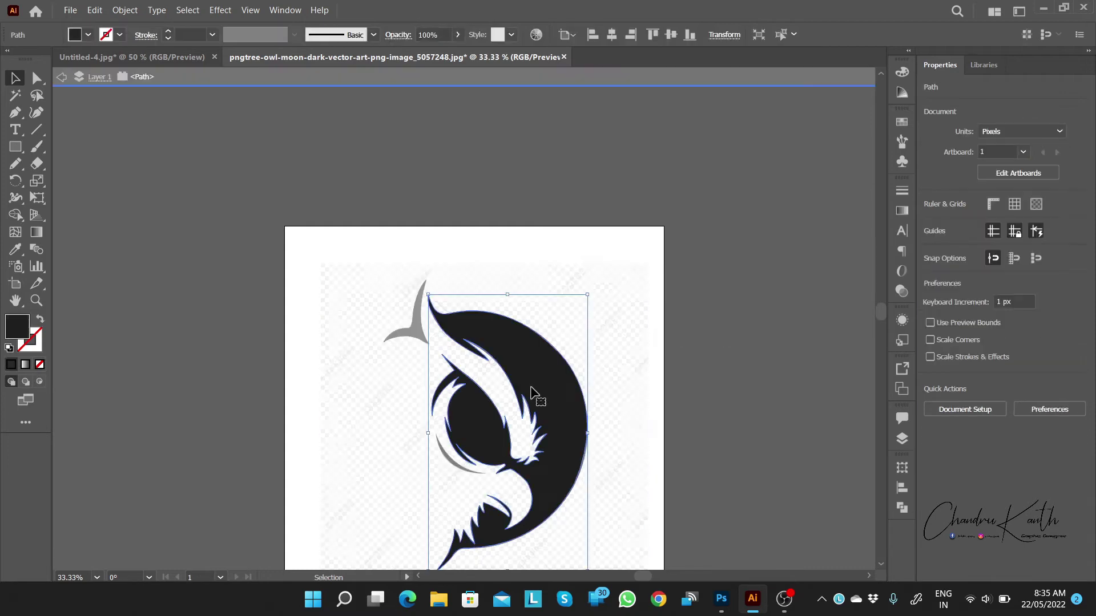
double_click(17, 326)
text(000000)
key(Return)
Step: Check the black fill, fit the artboard in the window, and show the Layers panel
double_click(365, 345)
double_click(17, 327)
key(Return)
key(ctrl+0)
key(ctrl+minus)
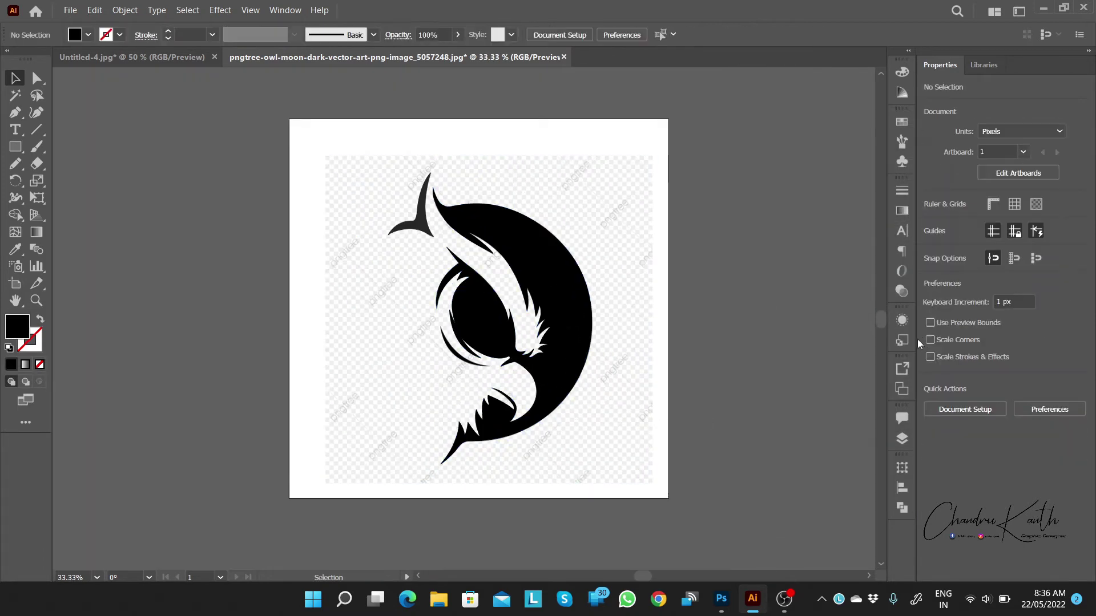
key(F7)
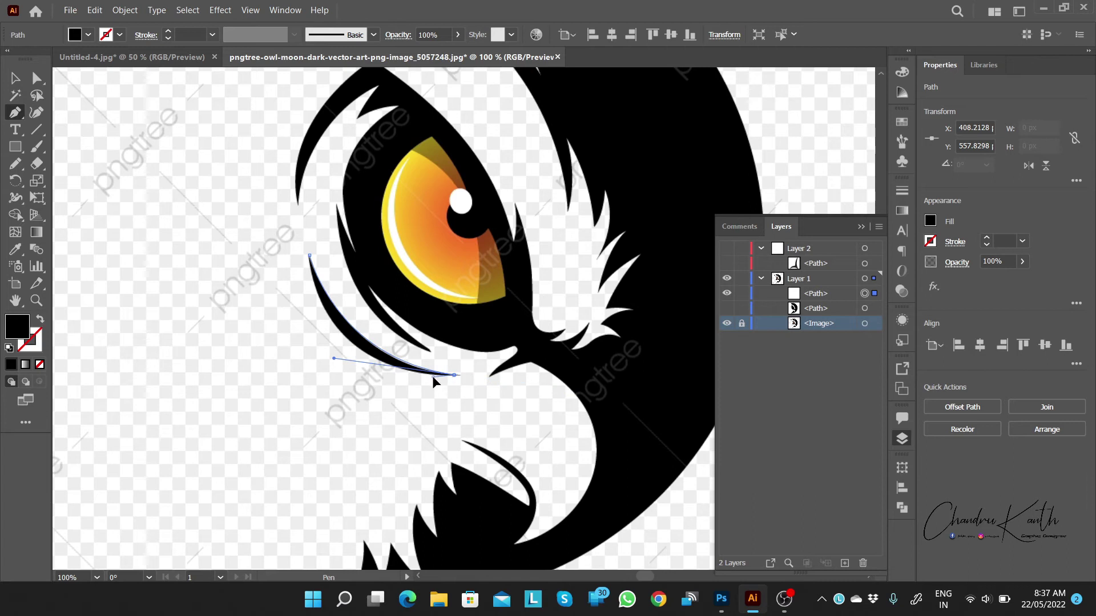
Step: Close the crescent under the eye with curved anchors, giving it black fill and no stroke
key(ctrl+plus)
drag(364, 269, 360, 167)
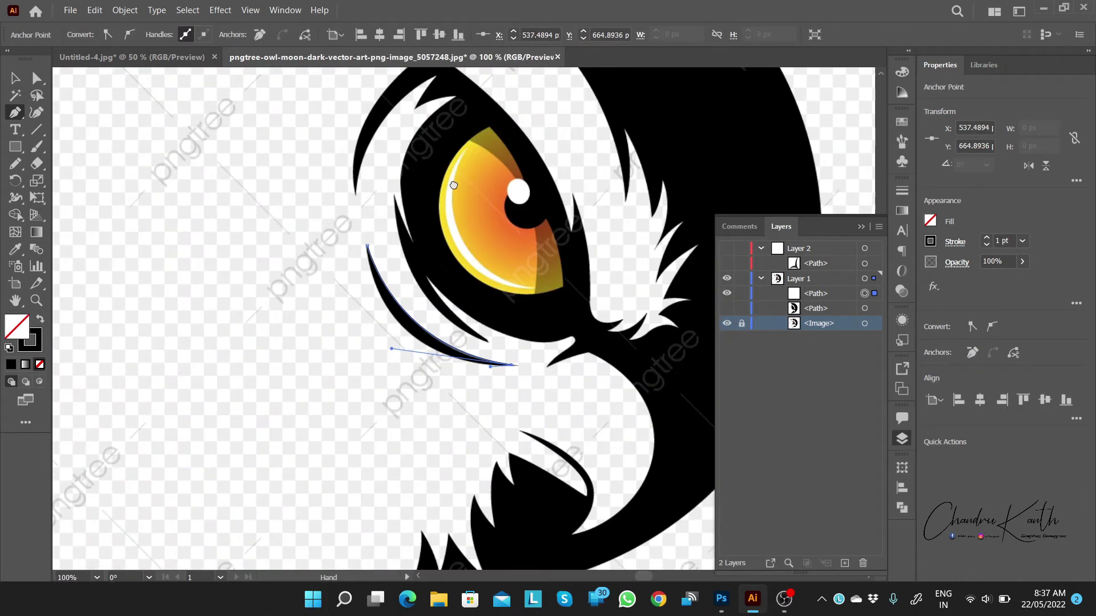
drag(368, 251, 352, 133)
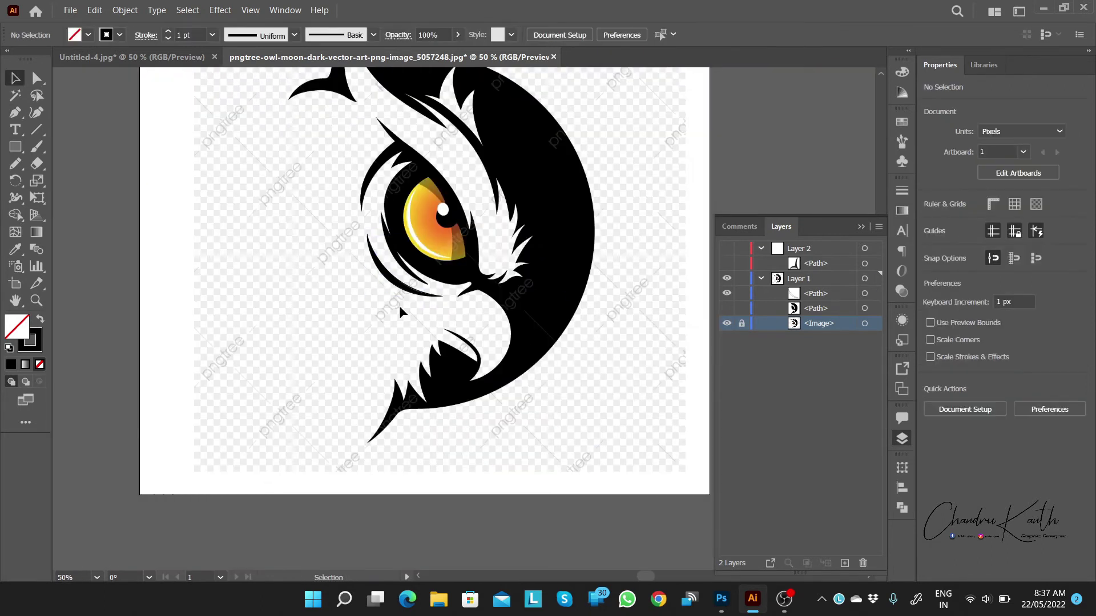
click(399, 291)
click(40, 319)
Step: Toggle the reference image layer off and back on to check the crescent
click(726, 323)
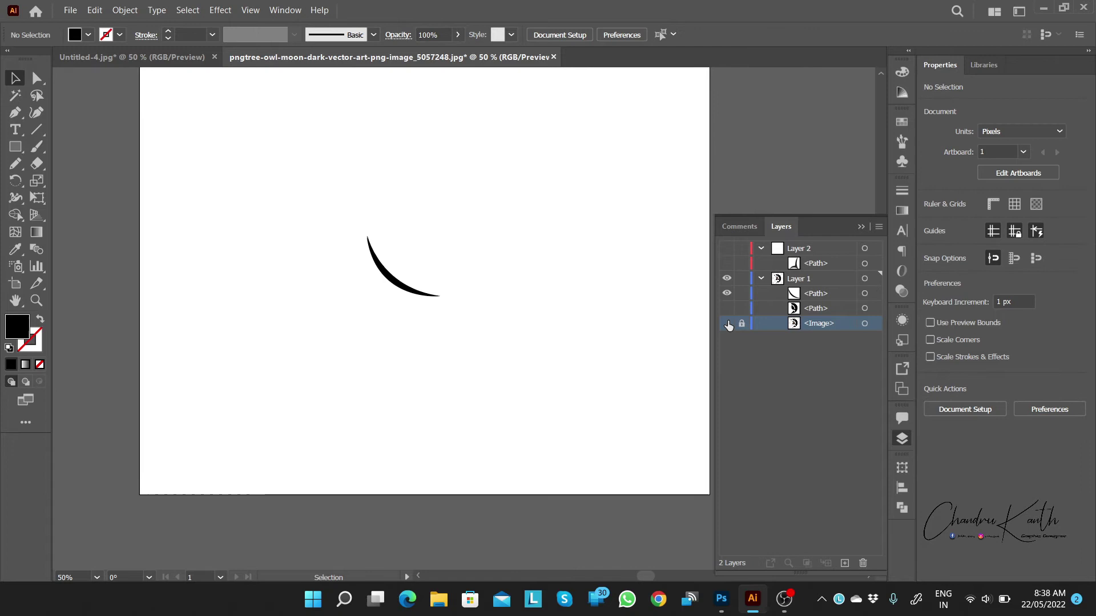
click(788, 372)
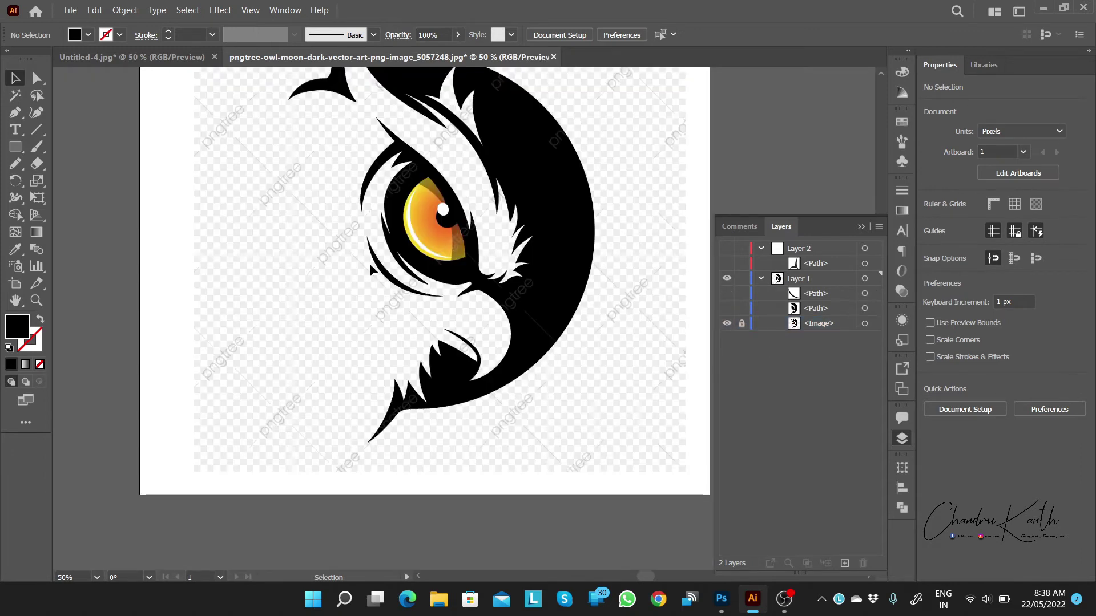
scroll(369, 262, up, 2)
scroll(343, 285, up, 2)
Step: Start the eye-highlight path at its top point and curve its first segment
key(p)
click(298, 172)
scroll(302, 228, down, 1)
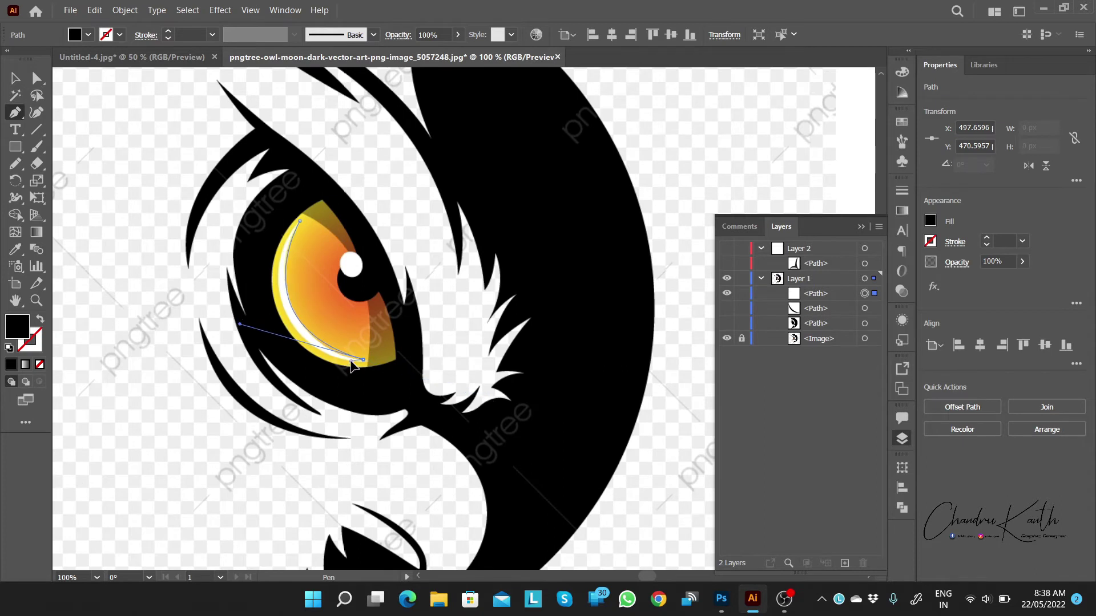
click(40, 319)
scroll(221, 343, up, 2)
scroll(367, 289, down, 1)
drag(375, 284, 373, 285)
Step: Add curved anchors along the highlight edge and close the shape at its top point
click(618, 349)
drag(455, 231, 446, 183)
scroll(432, 171, up, 3)
drag(449, 264, 446, 273)
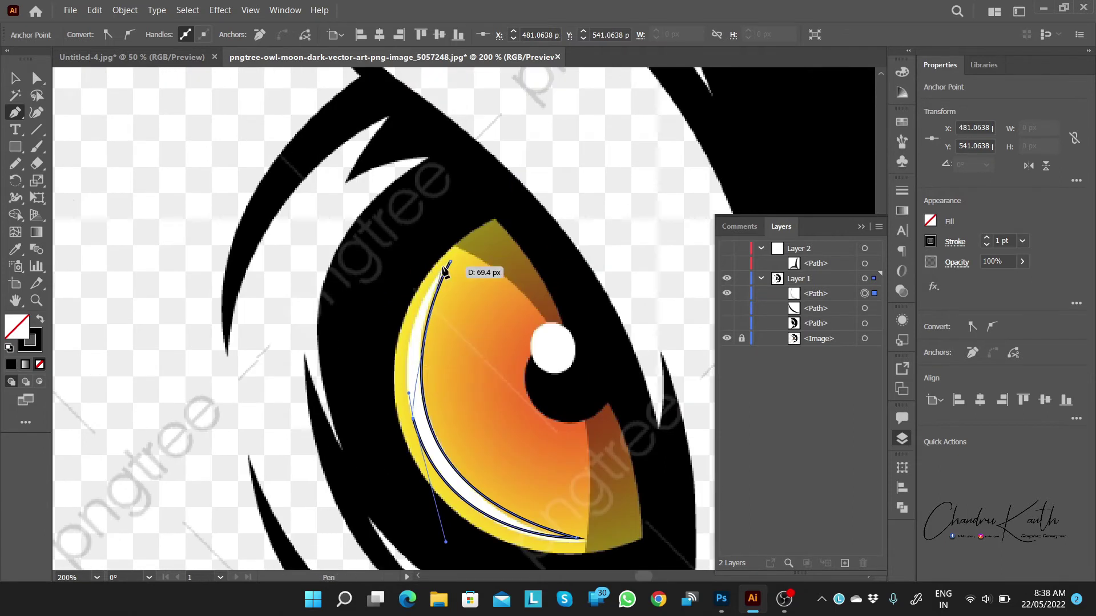
key(ctrl+z)
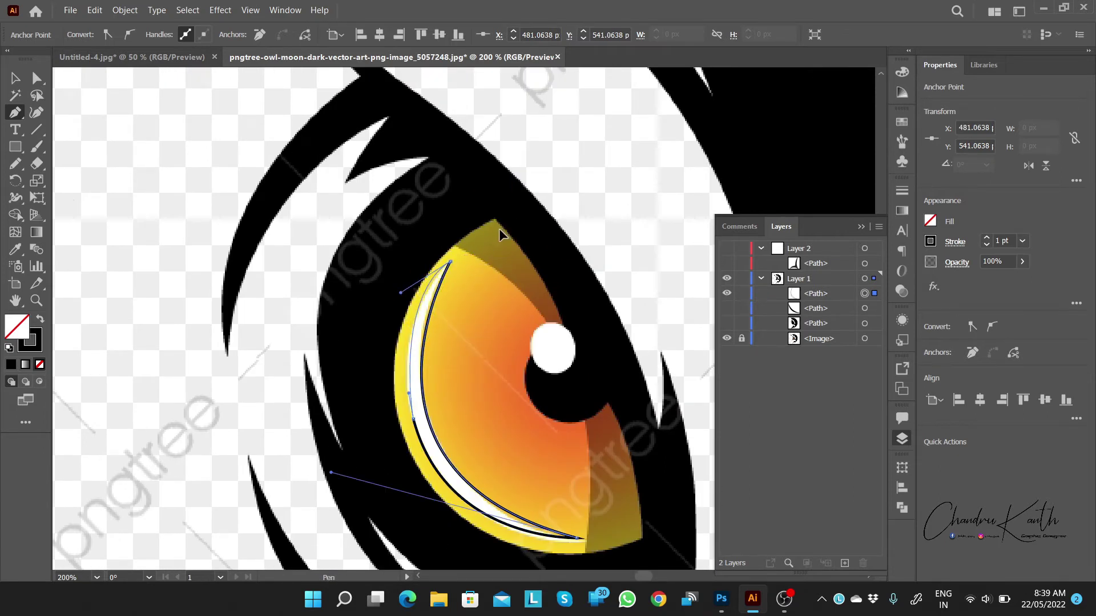
drag(450, 265, 411, 395)
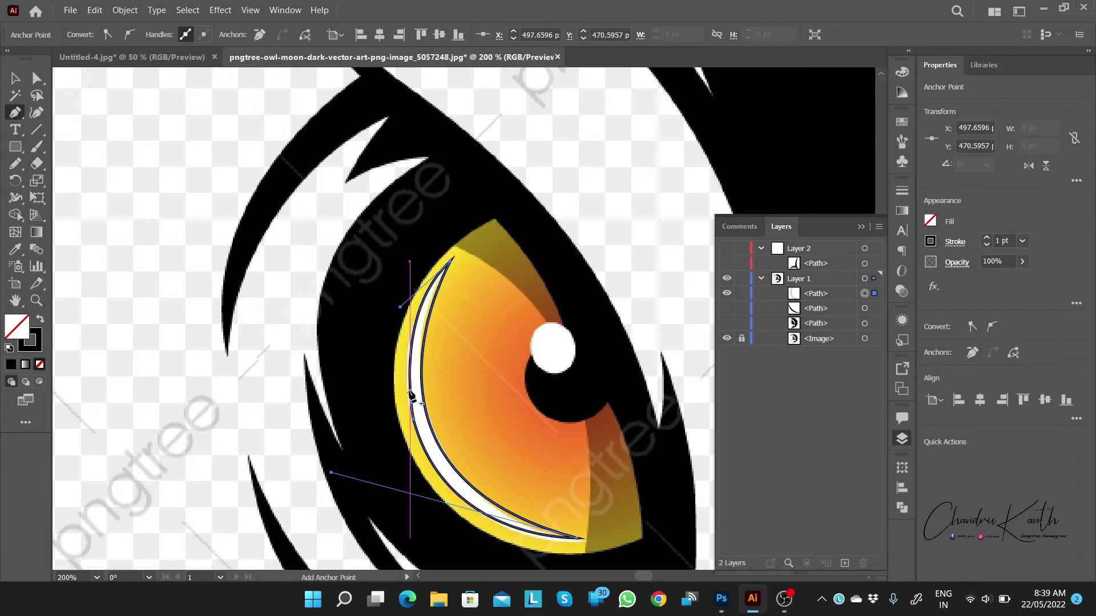
Step: Fill the closed highlight shape white and deselect it
double_click(18, 326)
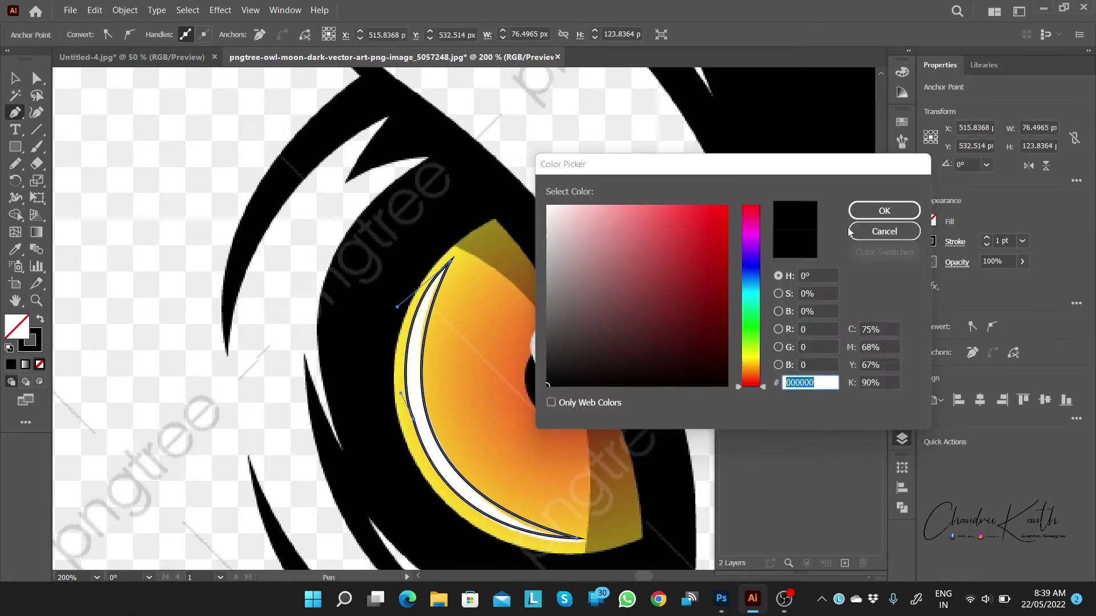
key(Return)
double_click(17, 327)
key(Return)
key(v)
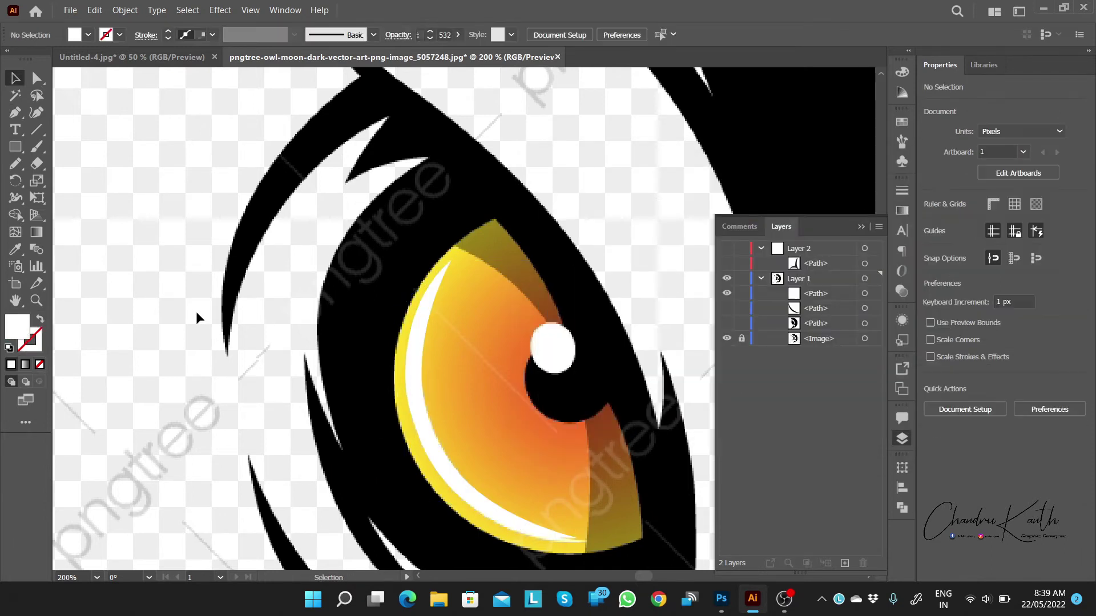
scroll(400, 314, down, 3)
key(ctrl+minus)
Step: Trace the upper-iris outline around the pupil with the Pen tool
key(p)
click(533, 391)
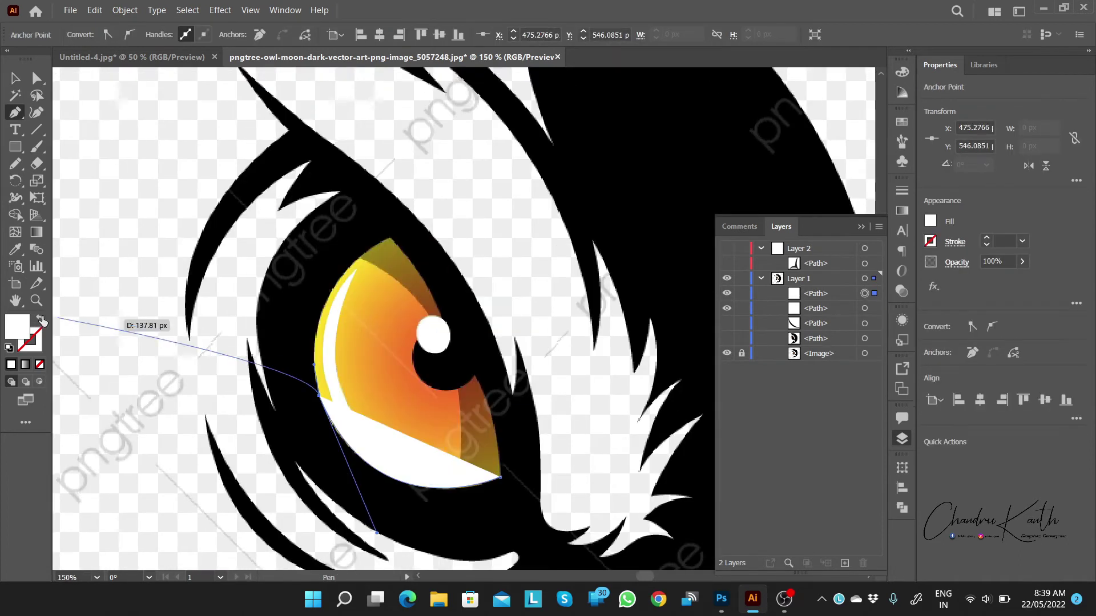
scroll(346, 275, up, 3)
drag(391, 239, 482, 200)
scroll(412, 266, down, 3)
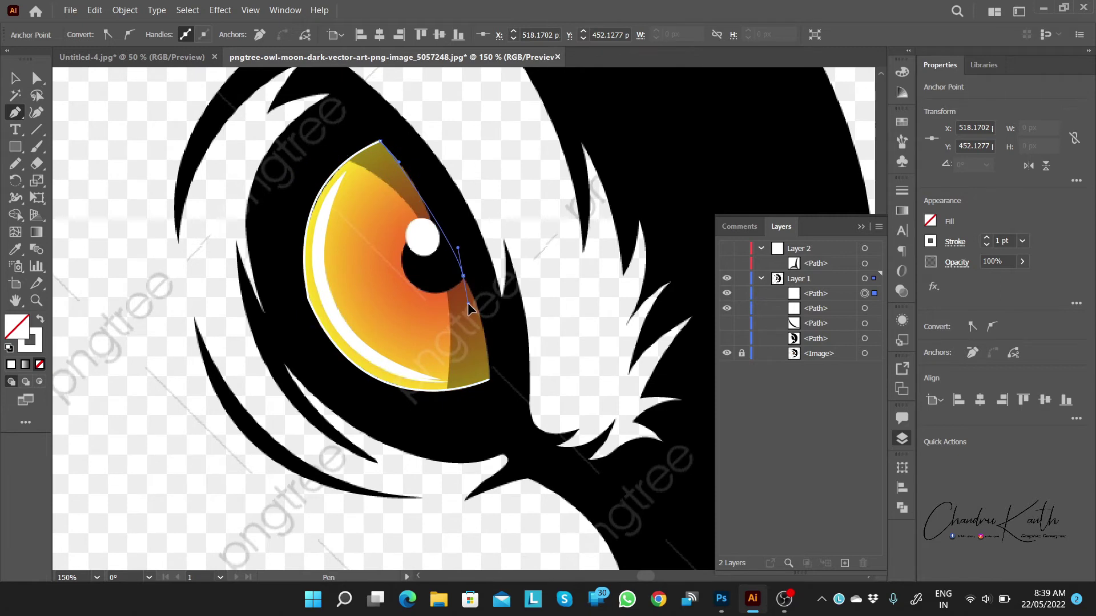
click(439, 225)
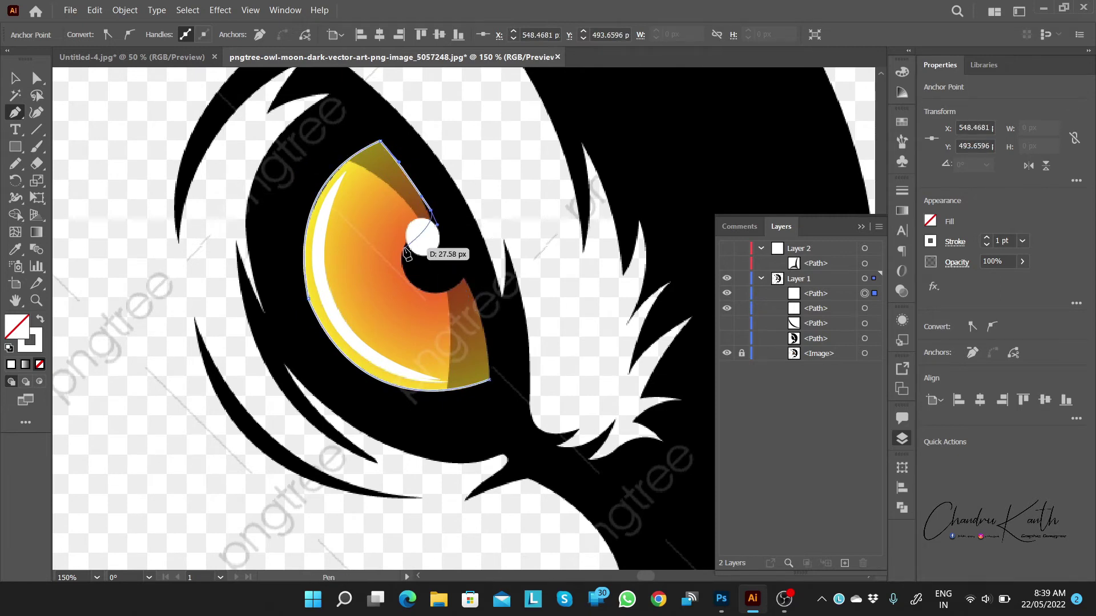
click(423, 275)
click(462, 274)
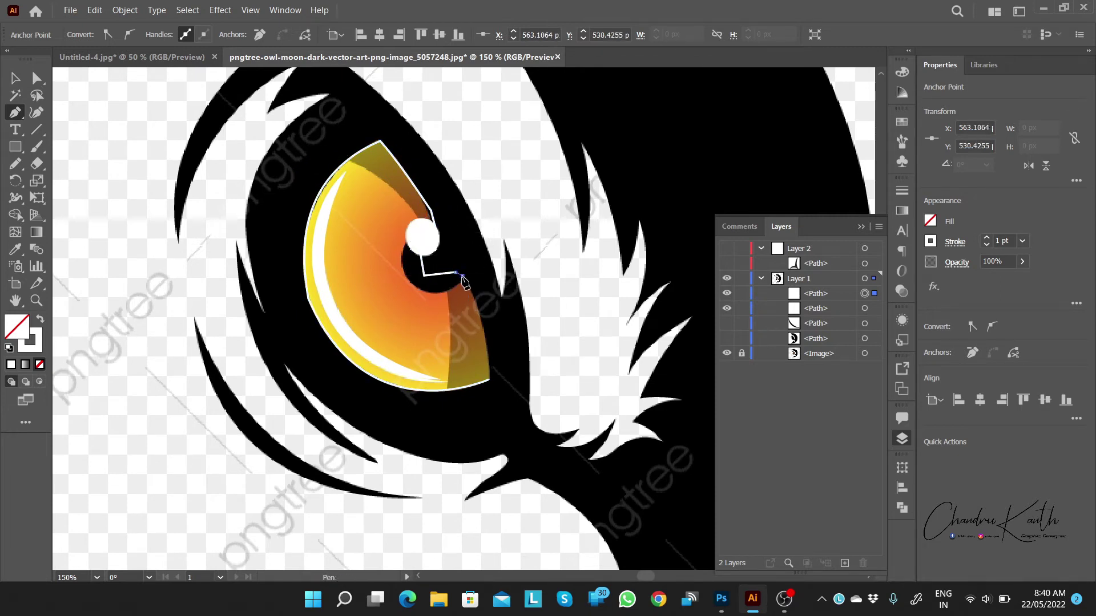
scroll(462, 275, down, 3)
Step: Fill the iris outline grey instead of stroked, then hide it in Layers
click(38, 323)
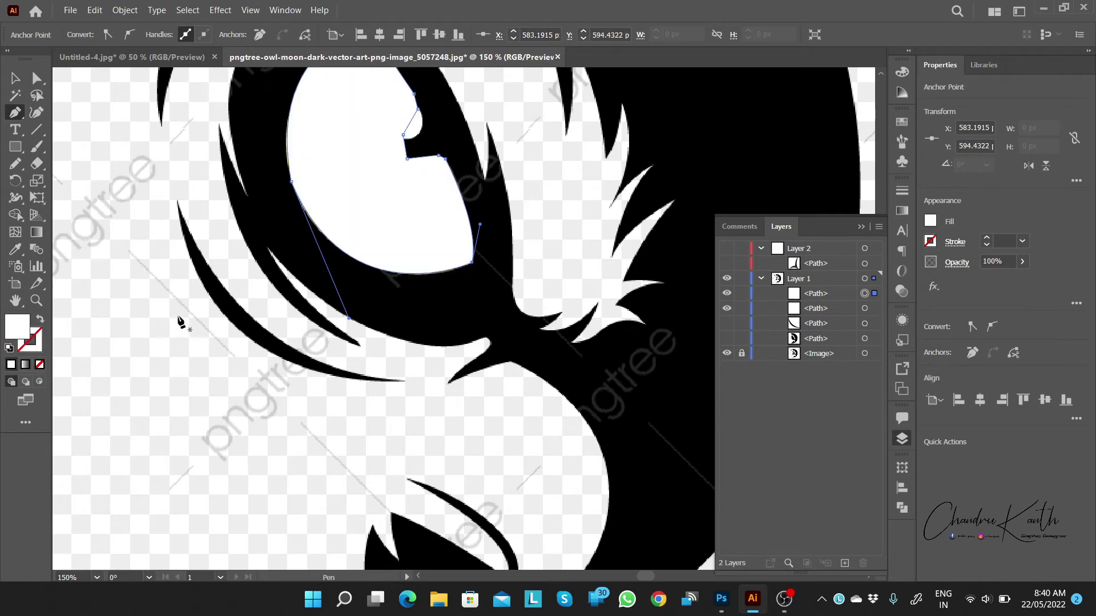
double_click(17, 326)
click(885, 210)
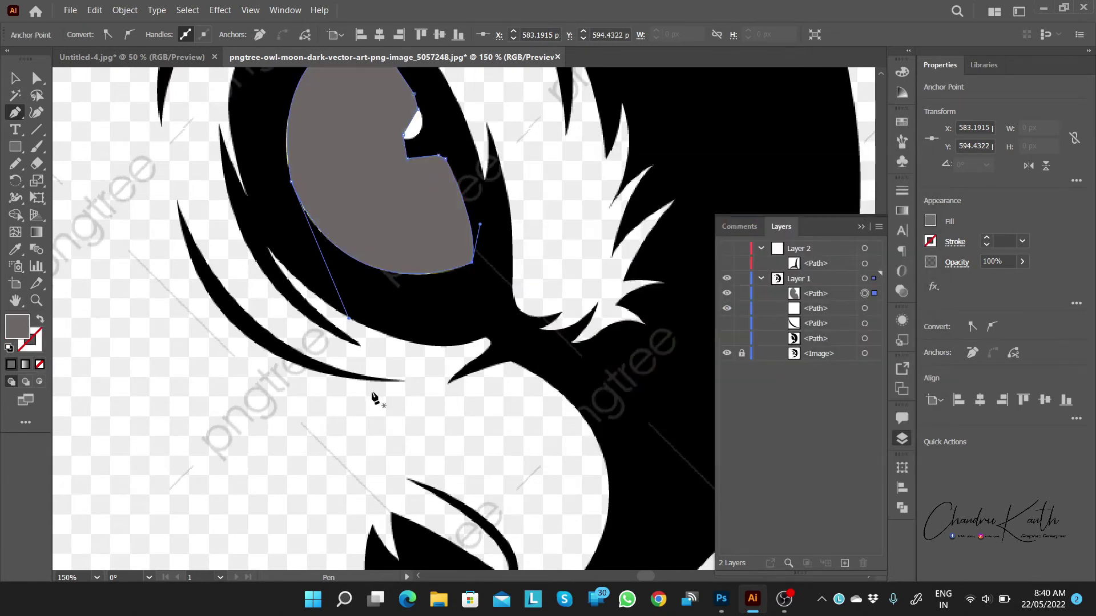
key(v)
click(371, 393)
click(727, 293)
Step: Start a new pen shape along the eye's bottom and up the iris's right edge
key(ctrl+equal)
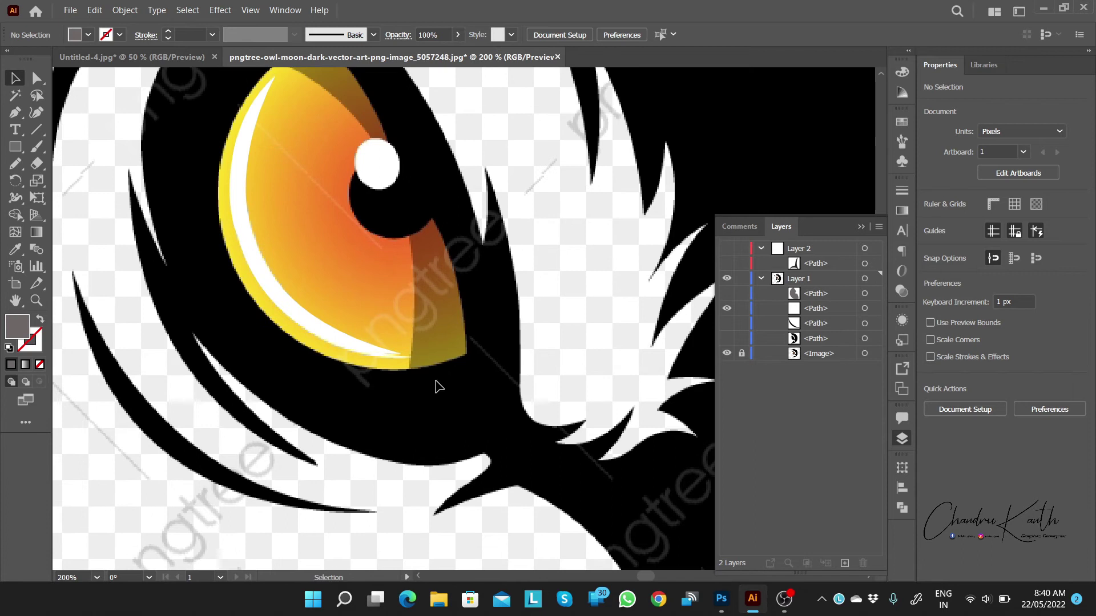
key(p)
click(410, 369)
click(464, 357)
click(432, 217)
Step: Close the right-edge shadow shape and trace a second curved shadow shape above the pupil
drag(419, 227, 411, 240)
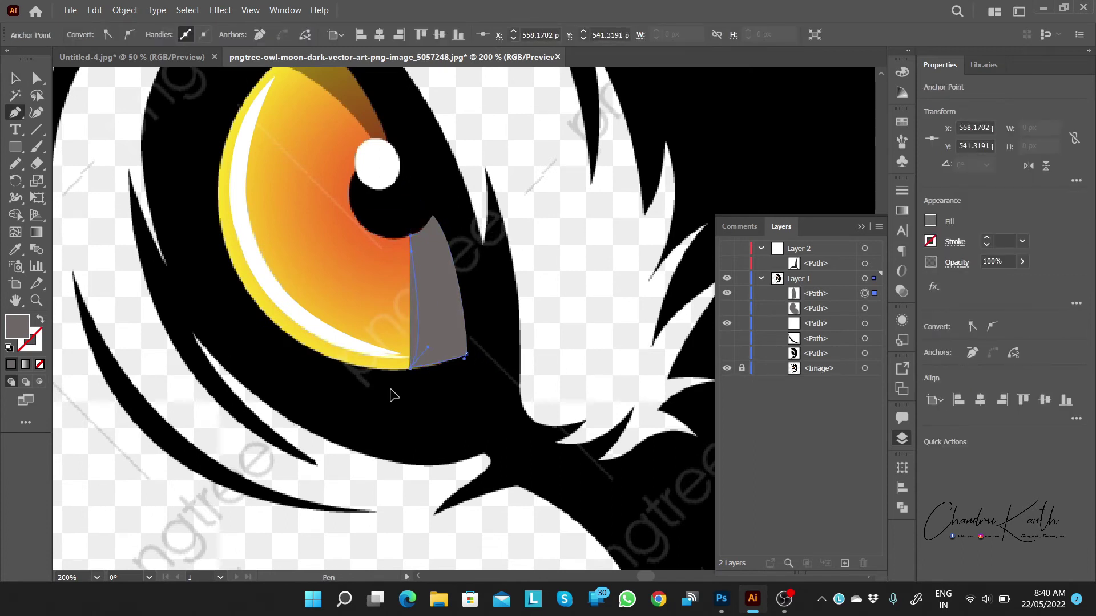
scroll(400, 393, up, 5)
click(390, 278)
scroll(390, 278, up, 5)
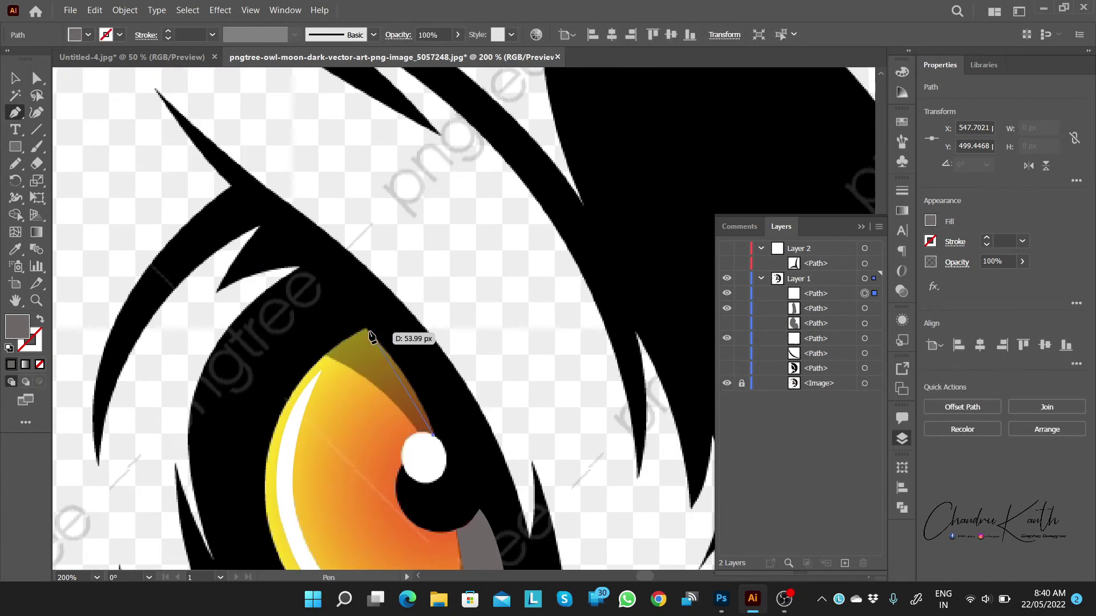
click(327, 360)
scroll(342, 368, down, 3)
drag(401, 329, 390, 331)
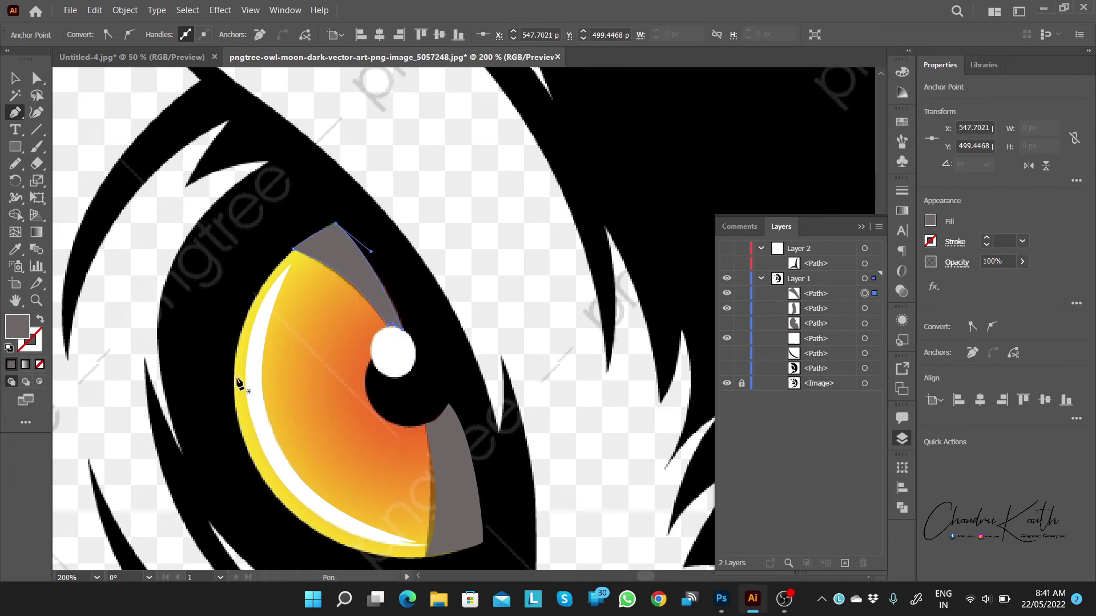
key(v)
click(173, 412)
Step: Draw a black pupil ellipse and position it over the reference pupil
drag(16, 147, 47, 186)
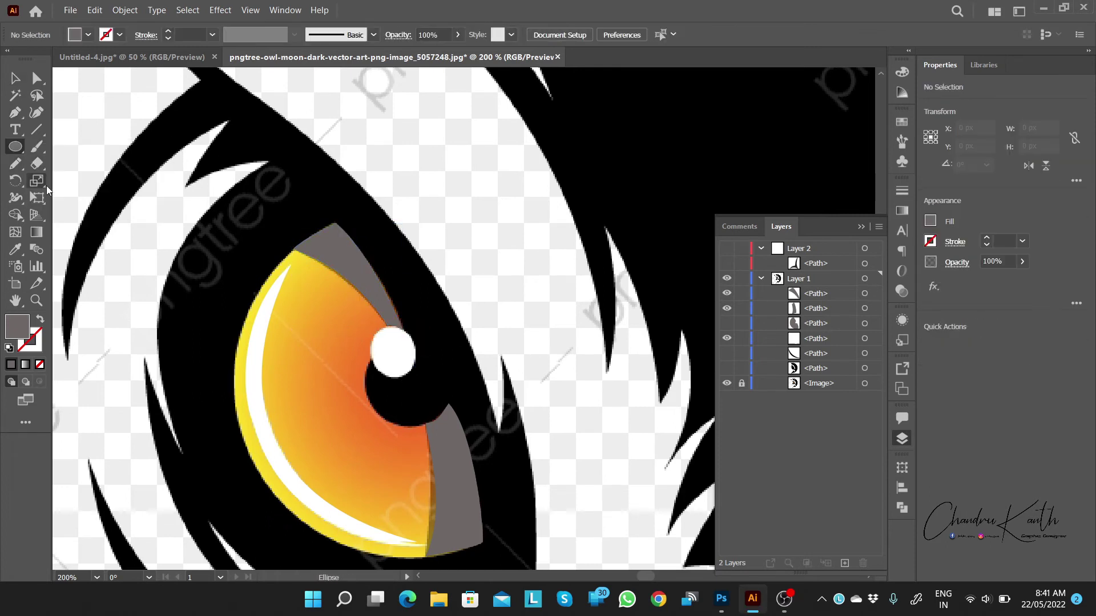
key(ctrl+plus)
key(ctrl+plus)
drag(254, 242, 361, 337)
drag(410, 395, 398, 404)
key(v)
click(399, 400)
click(345, 352)
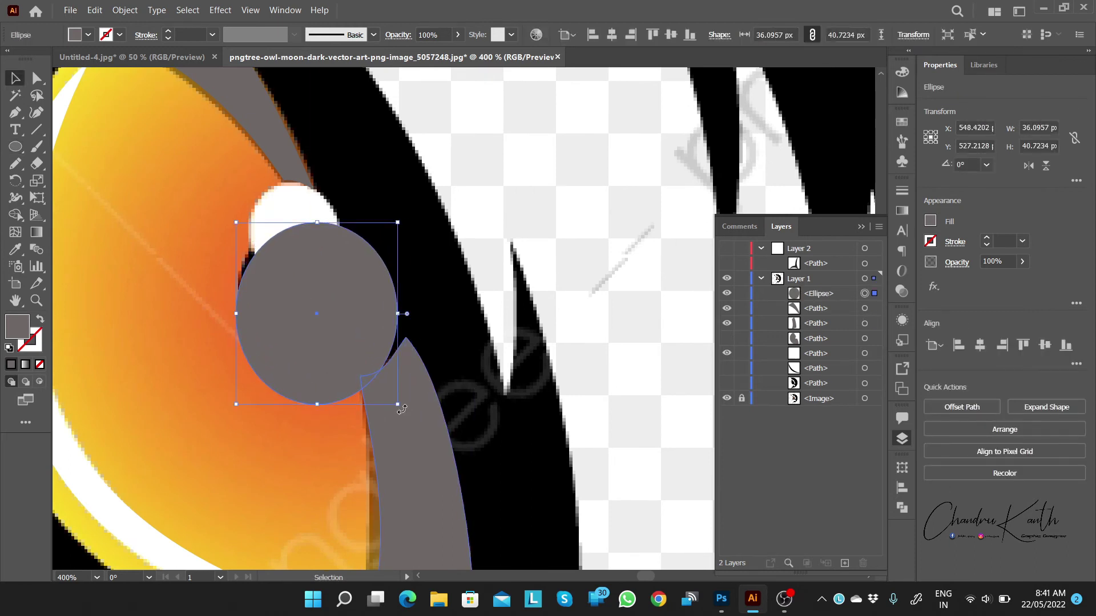
drag(349, 330, 357, 320)
click(881, 212)
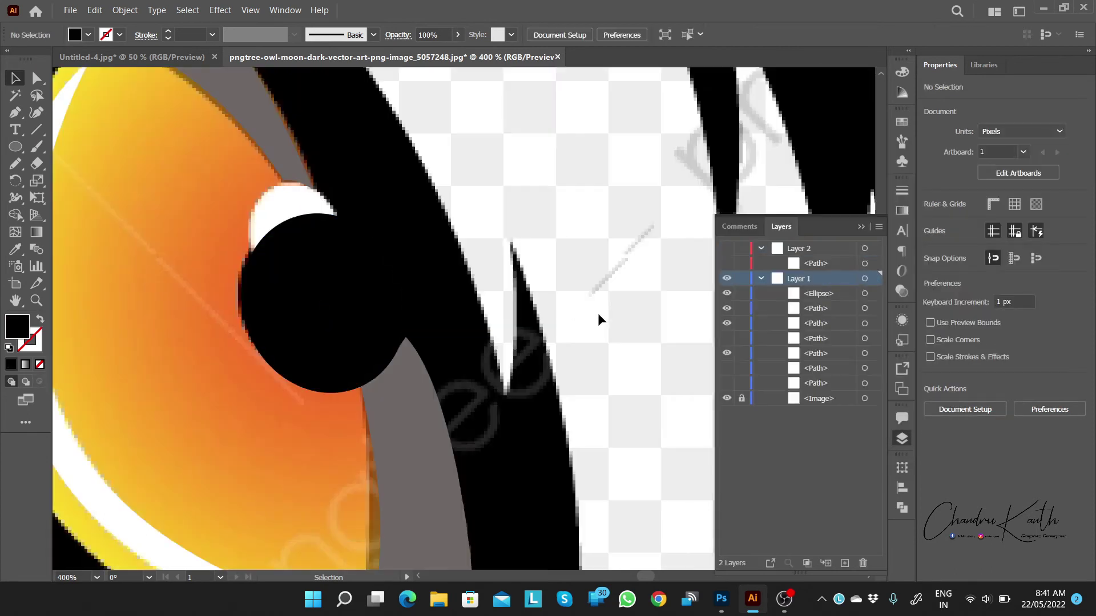
Step: Draw a small tilted white highlight ellipse on the pupil
drag(330, 267, 349, 298)
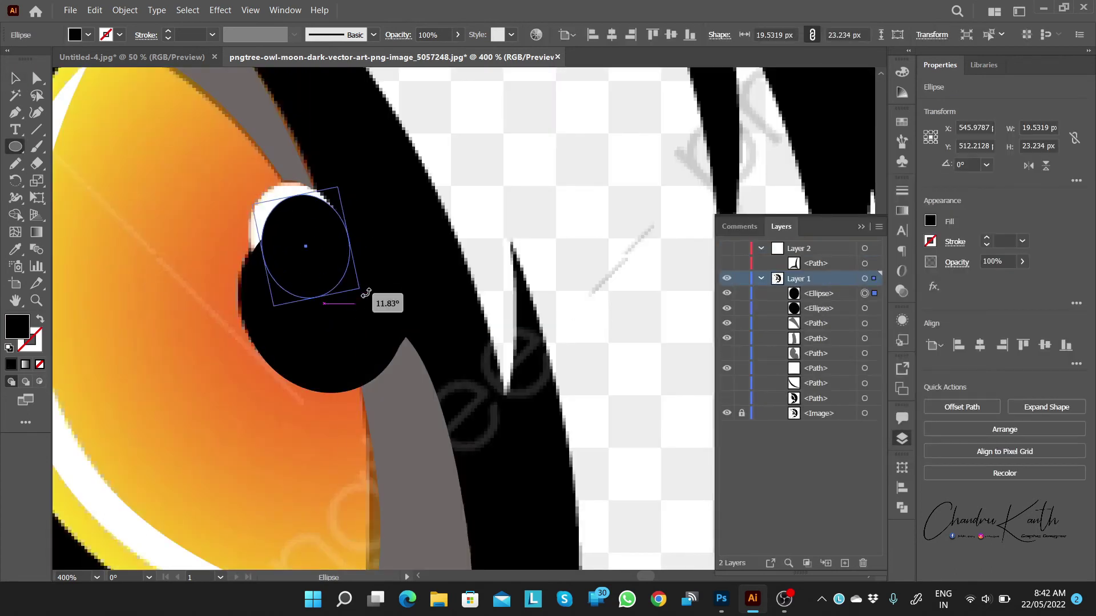
key(v)
mouse_move(318, 258)
mouse_down()
mouse_move(312, 250)
mouse_move(355, 282)
mouse_up()
double_click(17, 326)
click(868, 213)
click(557, 264)
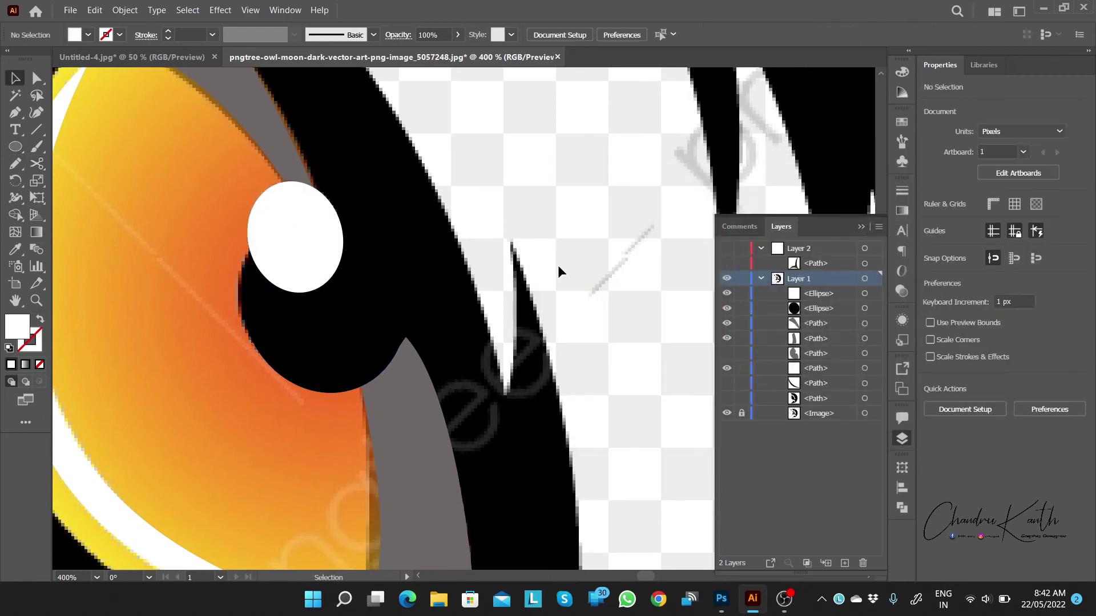
Step: Hide the reference image layer and show the grey iris shape in Layers
scroll(351, 282, down, 3)
scroll(354, 288, down, 2)
scroll(457, 320, down, 2)
scroll(455, 320, down, 1)
click(726, 413)
click(727, 383)
Step: Apply a gradient fill to the grey iris shape
scroll(637, 304, down, 2)
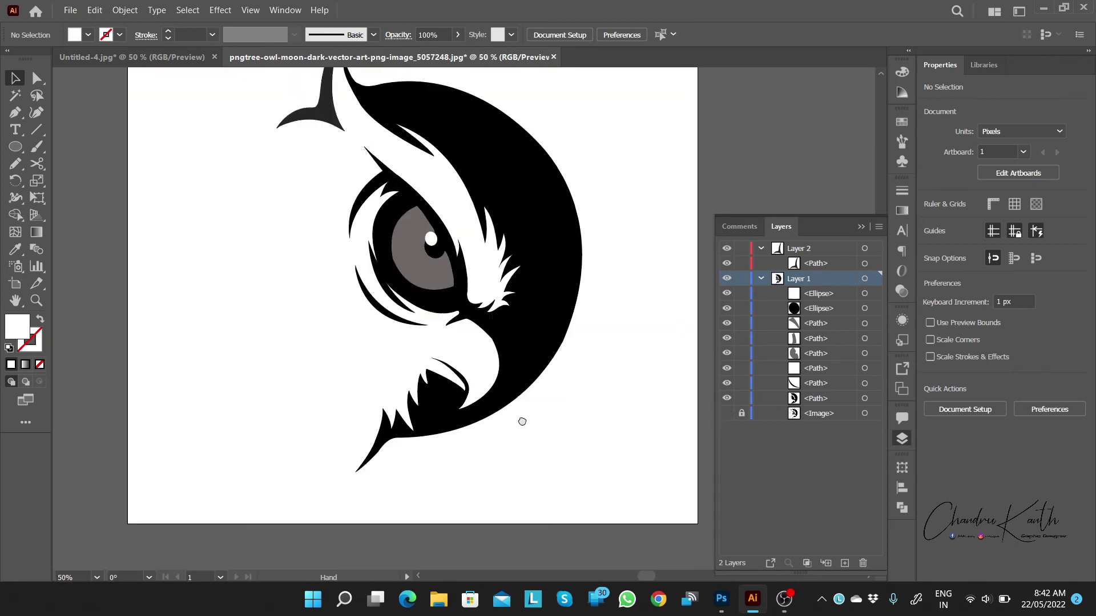
click(463, 265)
click(630, 397)
click(463, 271)
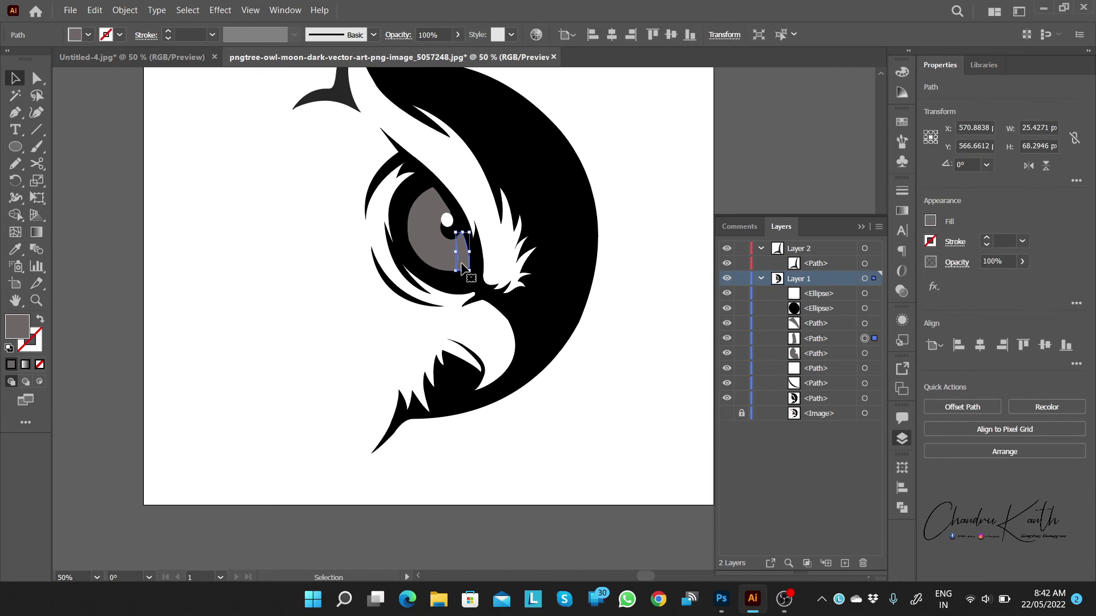
scroll(627, 362, up, 2)
key(g)
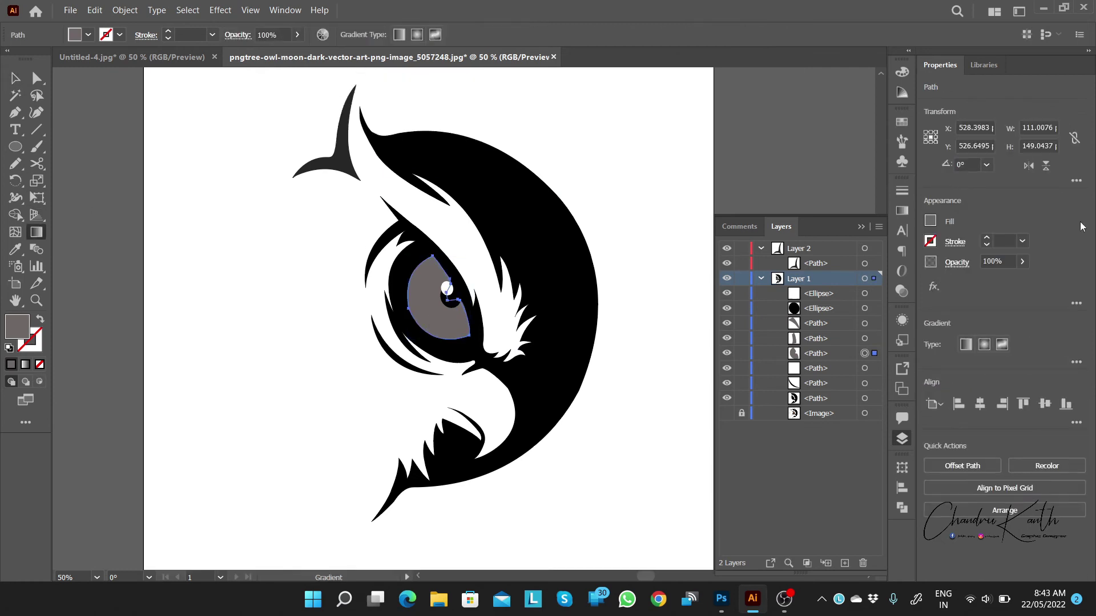
click(901, 210)
click(731, 210)
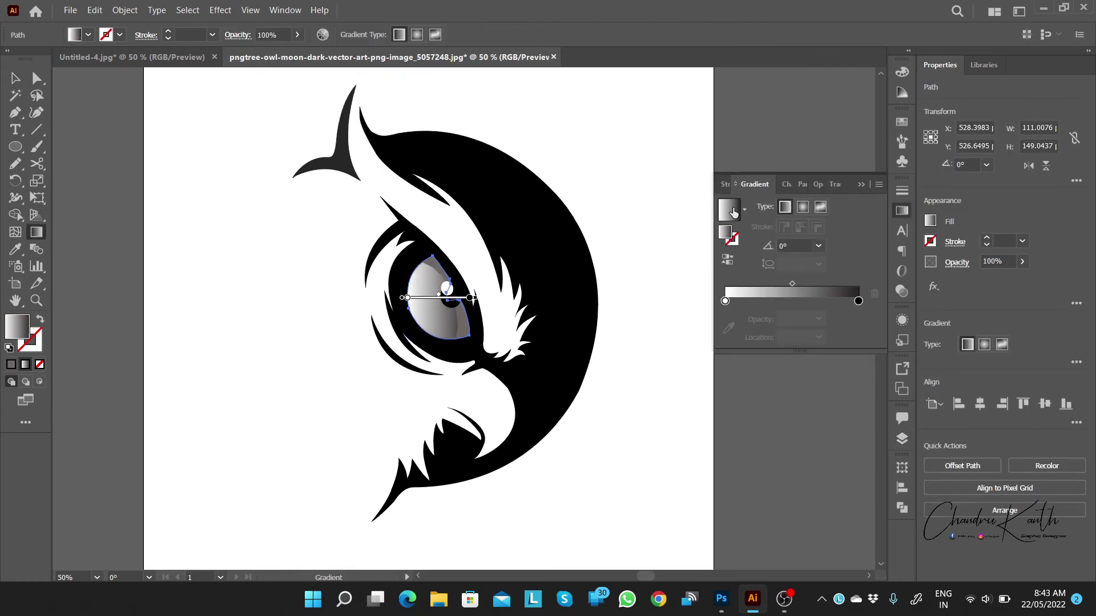
Step: Set the gradient stops to yellow and orange and smooth the midpoint
click(726, 302)
double_click(726, 303)
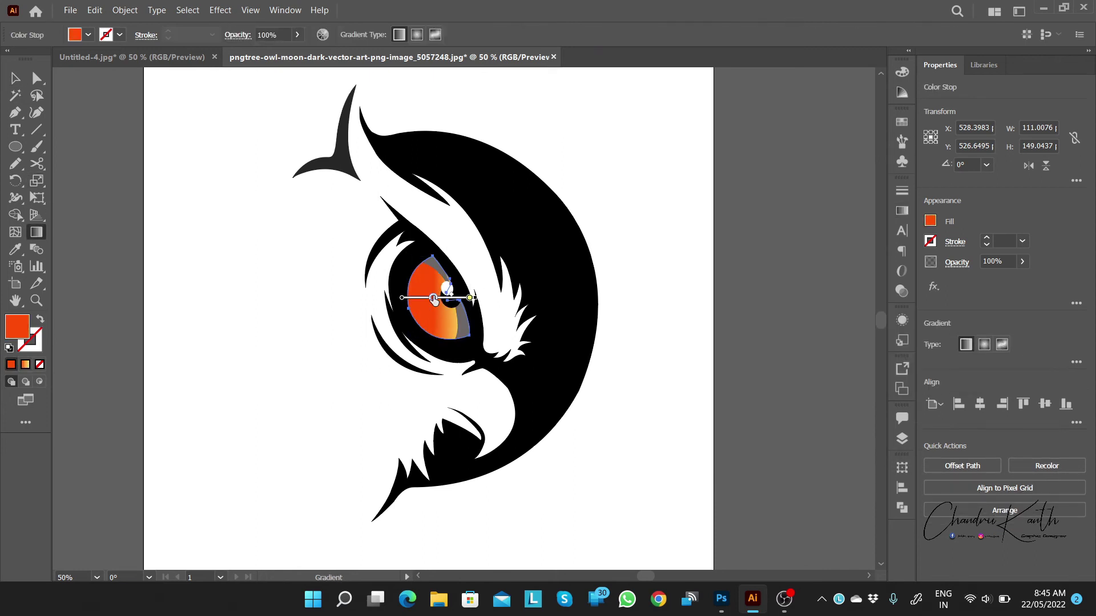
drag(419, 301, 422, 303)
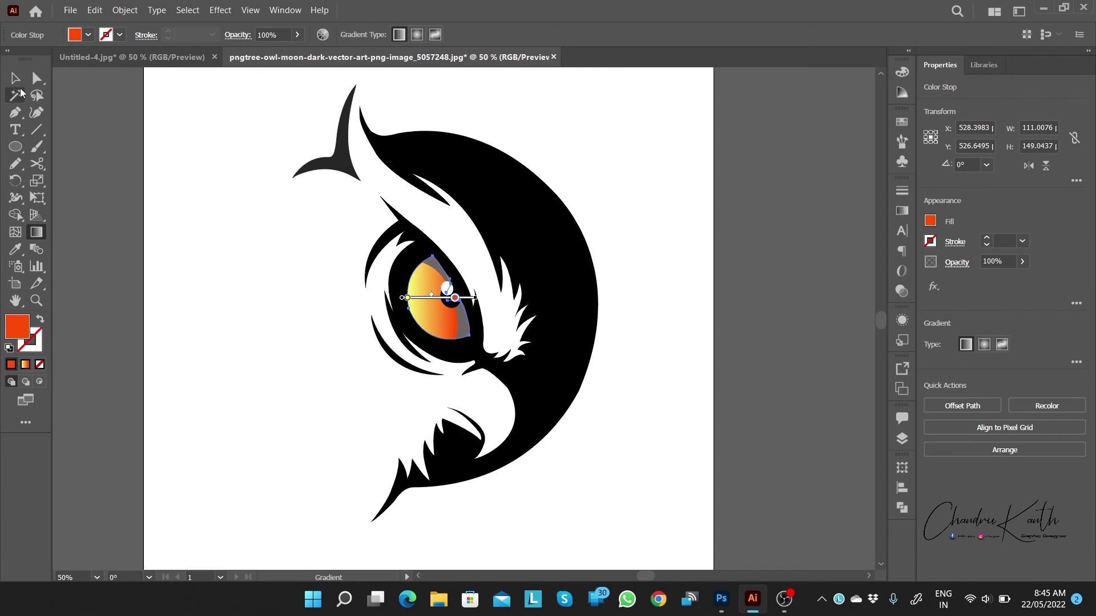
click(15, 78)
scroll(434, 297, up, 3)
click(450, 410)
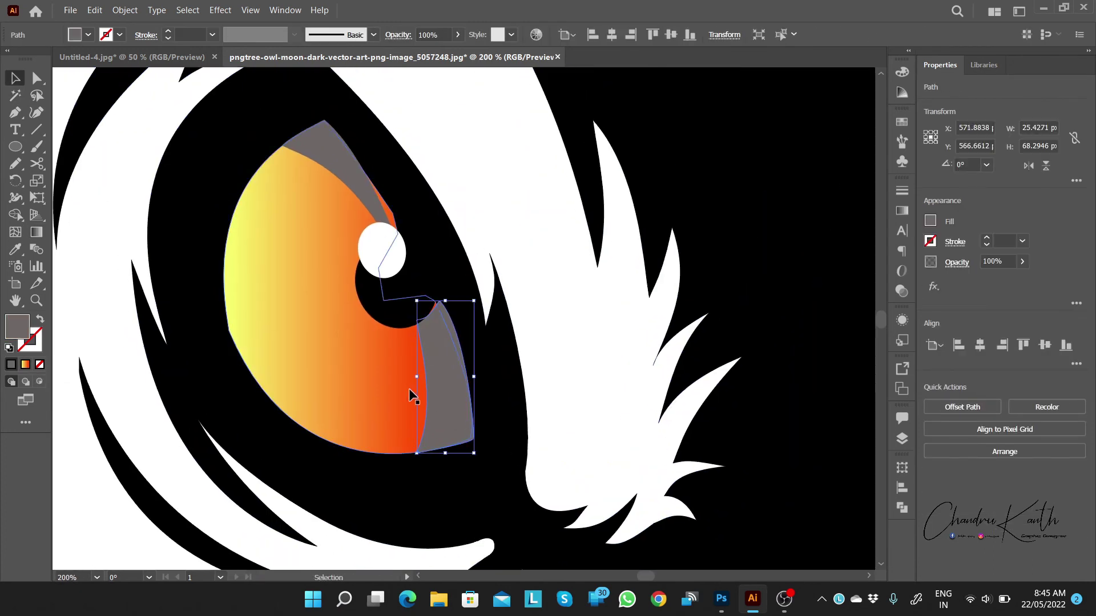
Step: Enlarge the top grey shadow shape and nudge it into place against the highlight
drag(408, 394, 482, 384)
scroll(483, 385, up, 2)
click(399, 289)
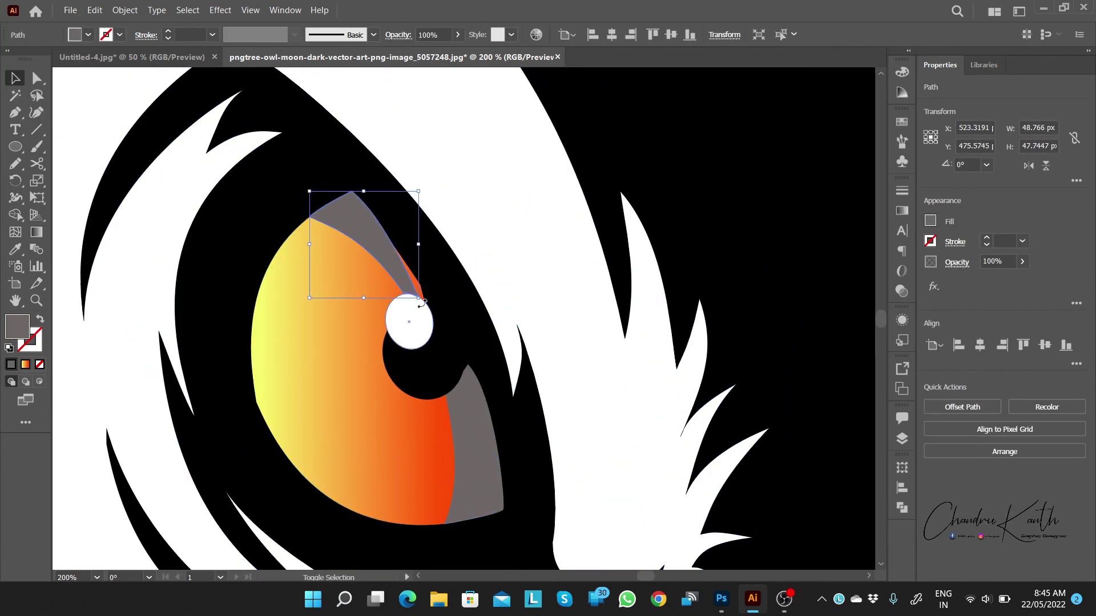
drag(423, 303, 438, 317)
drag(404, 270, 402, 267)
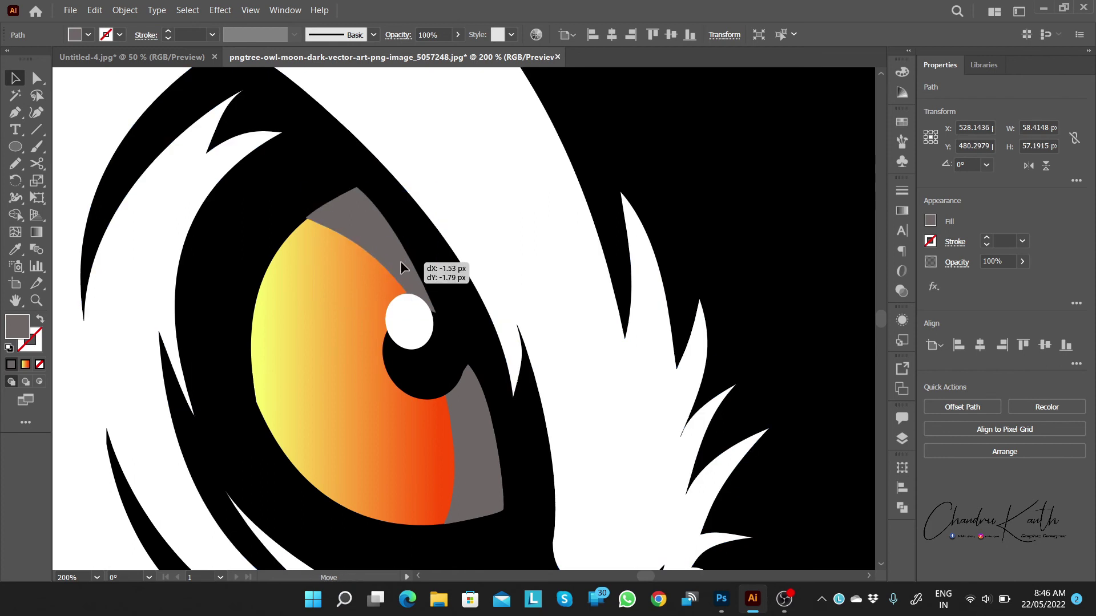
Step: Check the white highlight ellipse, deselect, and zoom out to view the whole owl
click(463, 348)
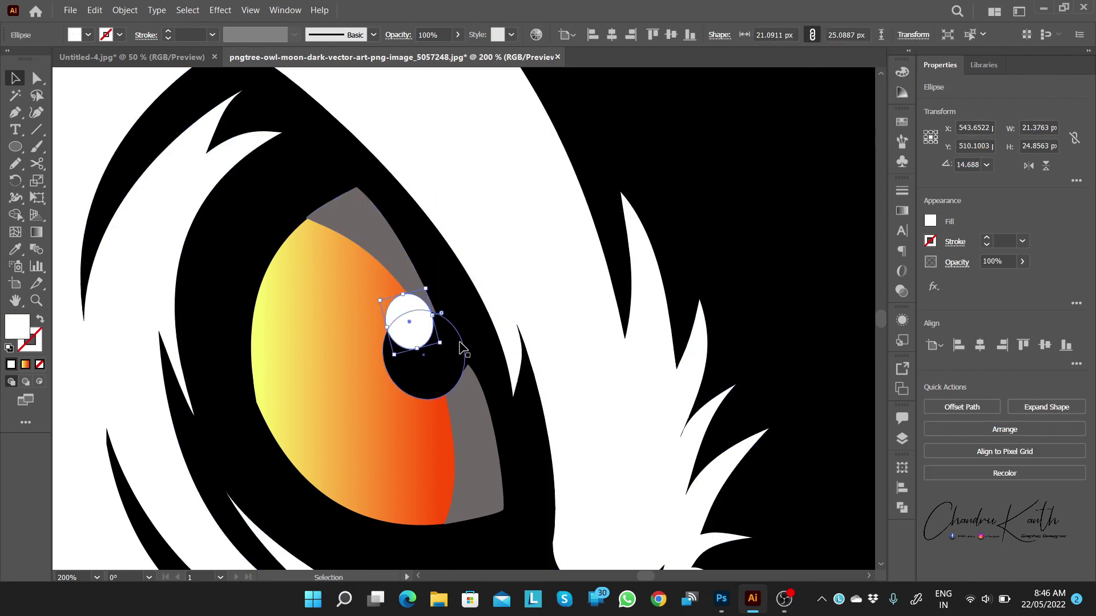
key(ctrl+shift+a)
ctrl+click(400, 318)
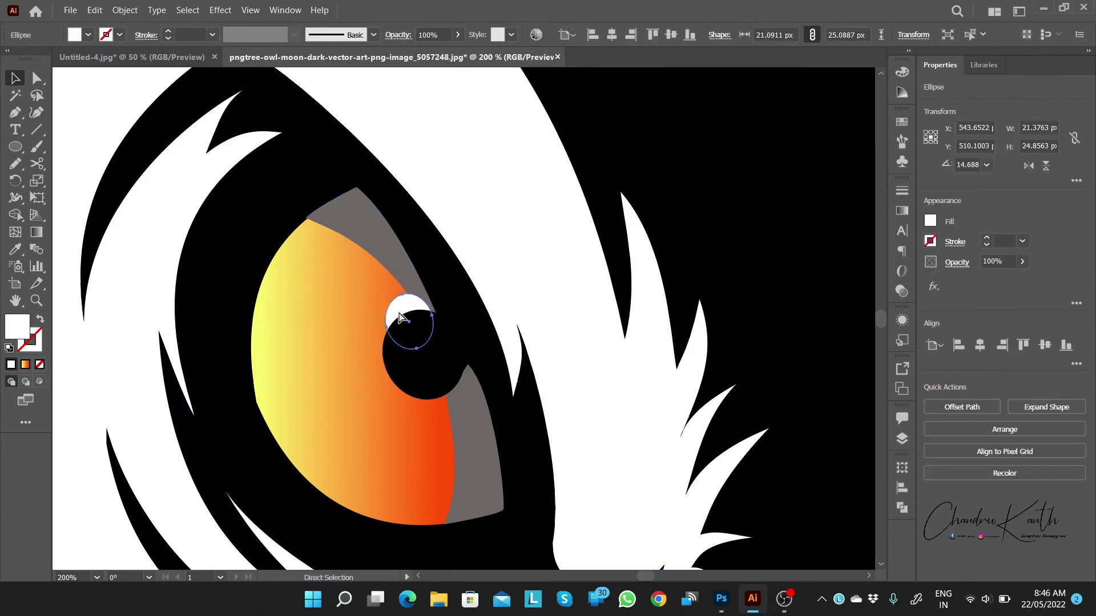
key(ctrl+shift+a)
key(ctrl+minus)
key(ctrl+minus)
key(ctrl+minus)
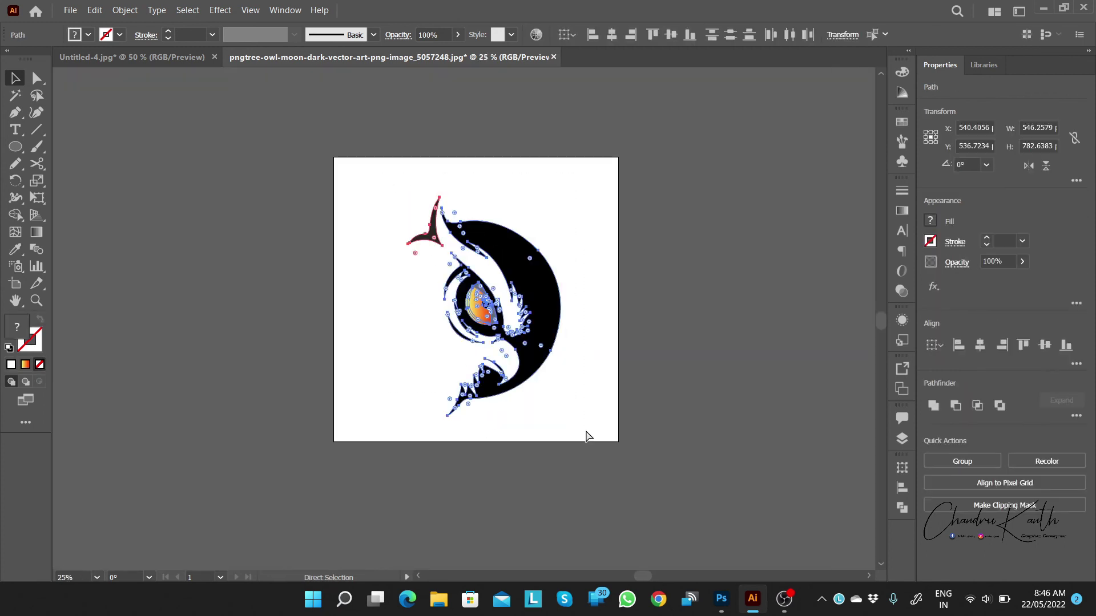
scroll(590, 395, up, 5)
scroll(511, 342, down, 5)
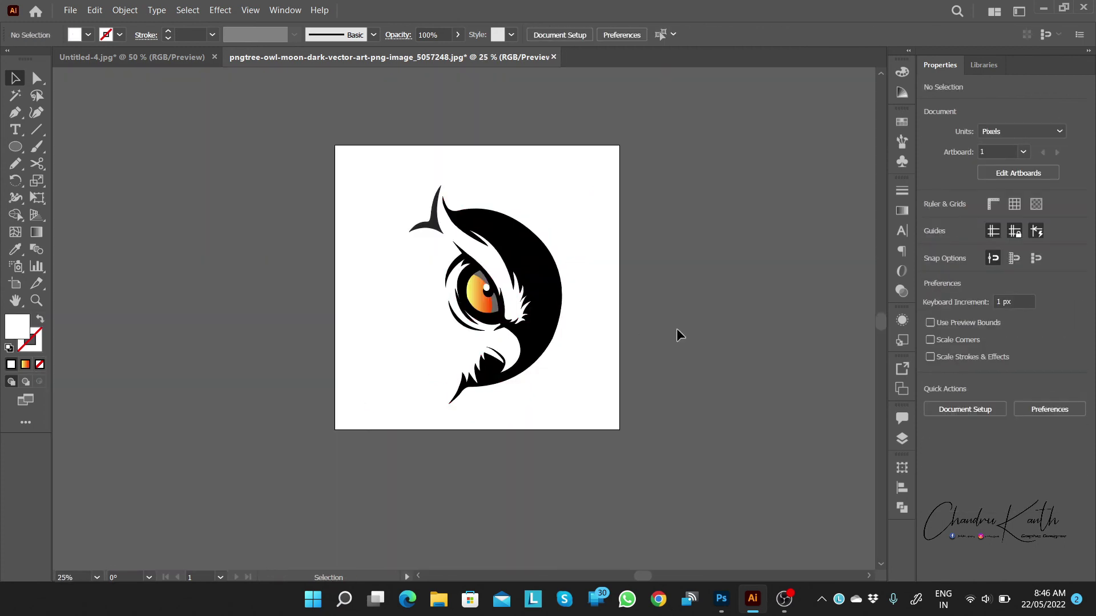
Step: Move the owl artwork off the artboard and shift the reference image aside
drag(454, 251, 159, 268)
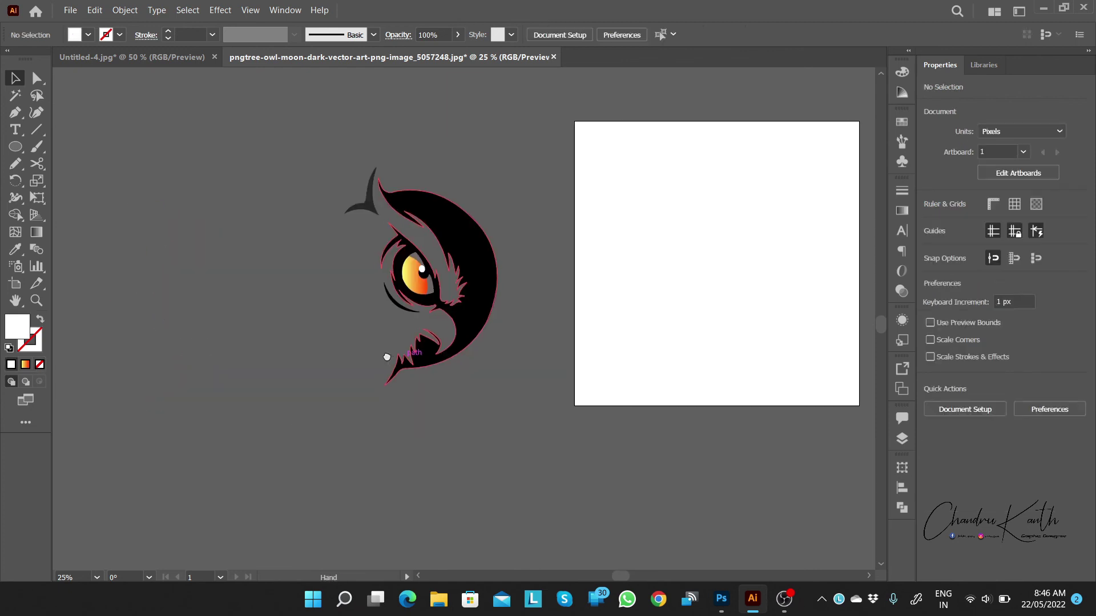
key(F7)
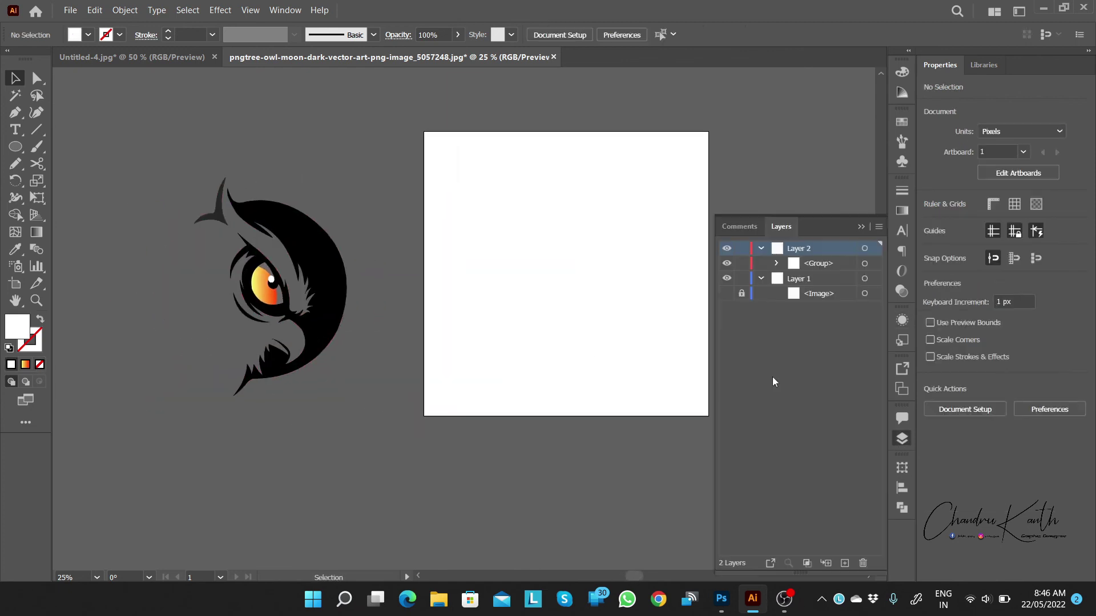
drag(339, 312, 596, 279)
key(ctrl+z)
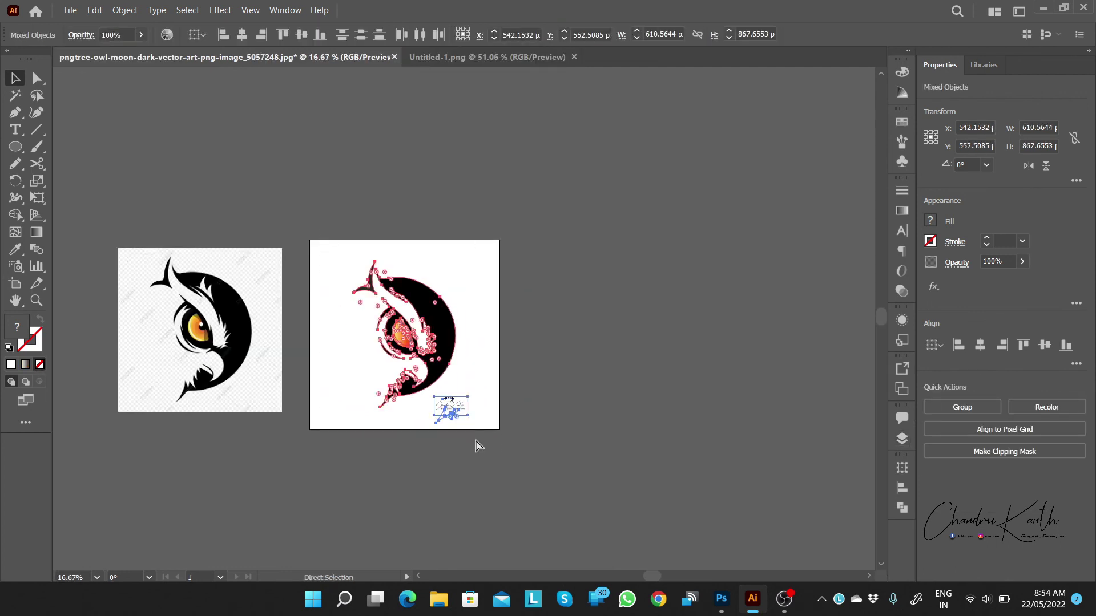
Step: Place an owl copy on the artboard, adjust spacing, and bring all three into view
drag(615, 368, 425, 361)
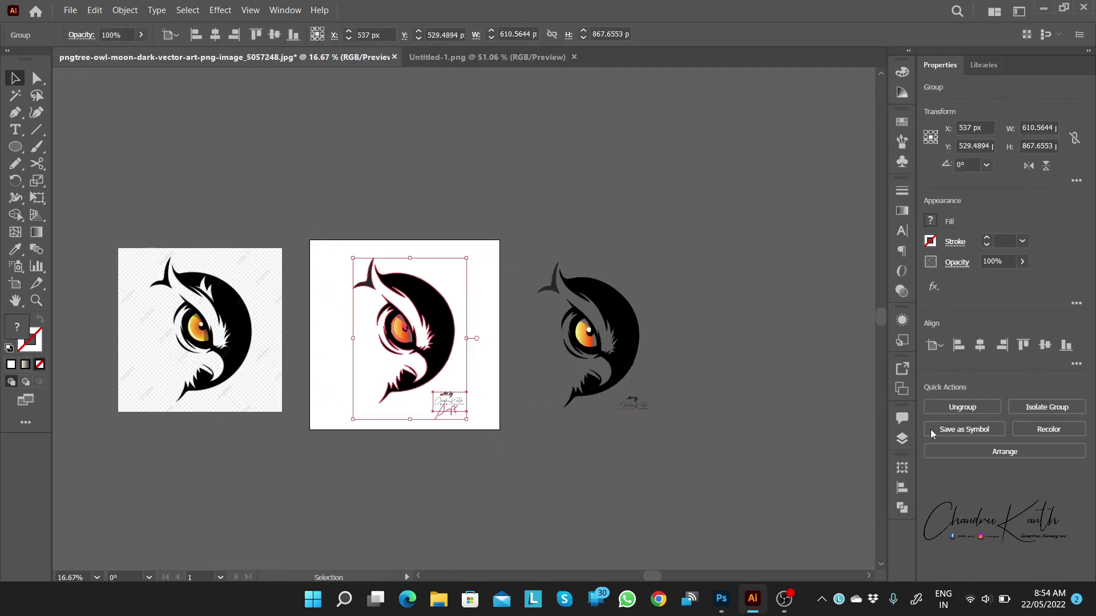
key(ctrl+shift+a)
drag(590, 373, 564, 375)
key(ctrl+shift+a)
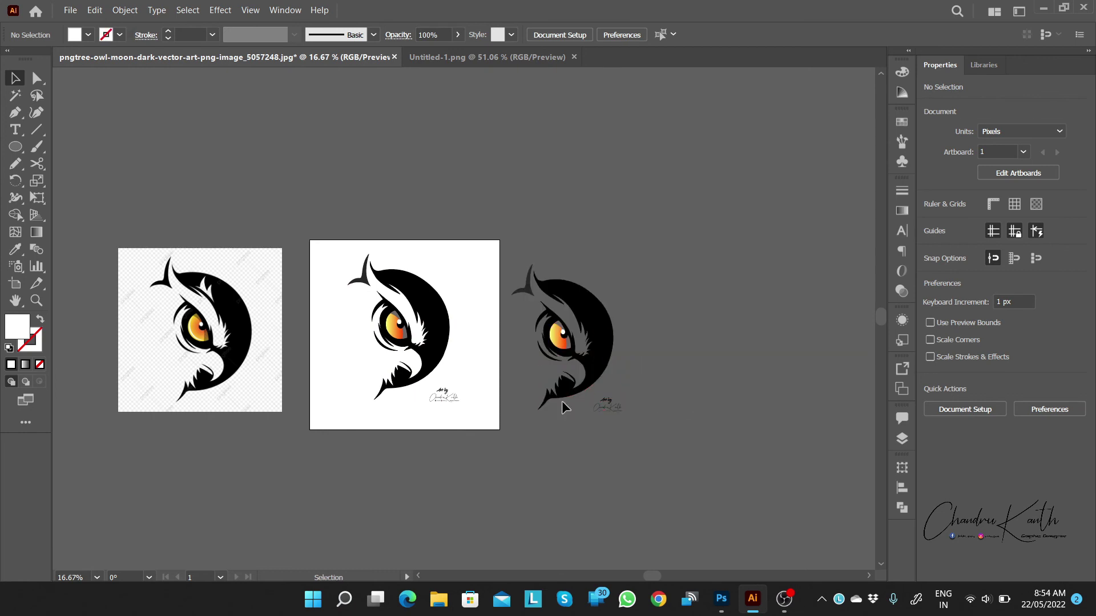
scroll(562, 401, down, 2)
scroll(500, 408, up, 3)
drag(476, 421, 626, 449)
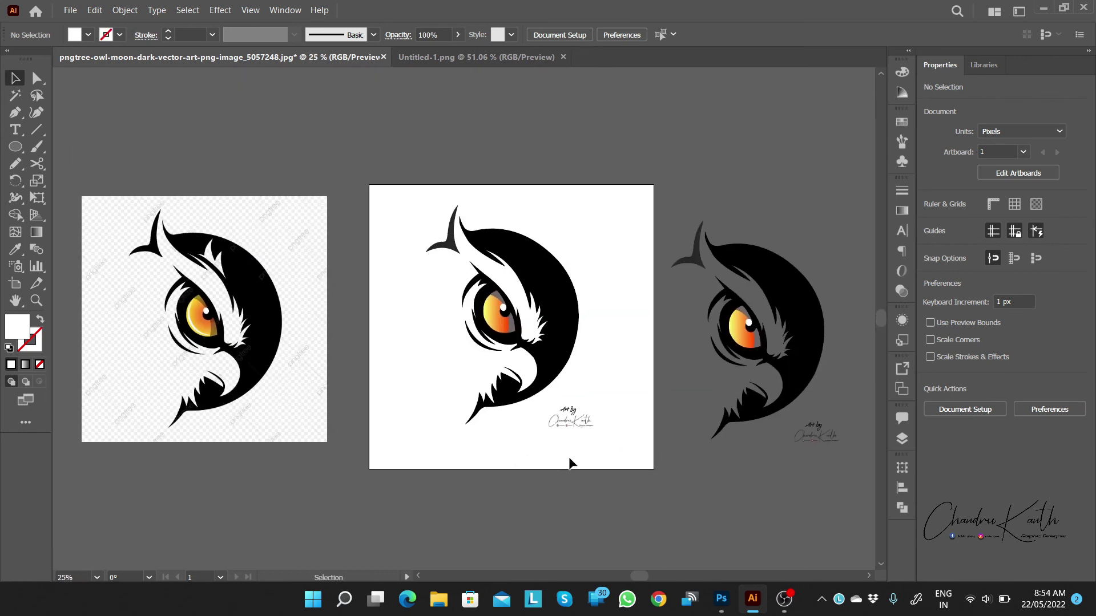